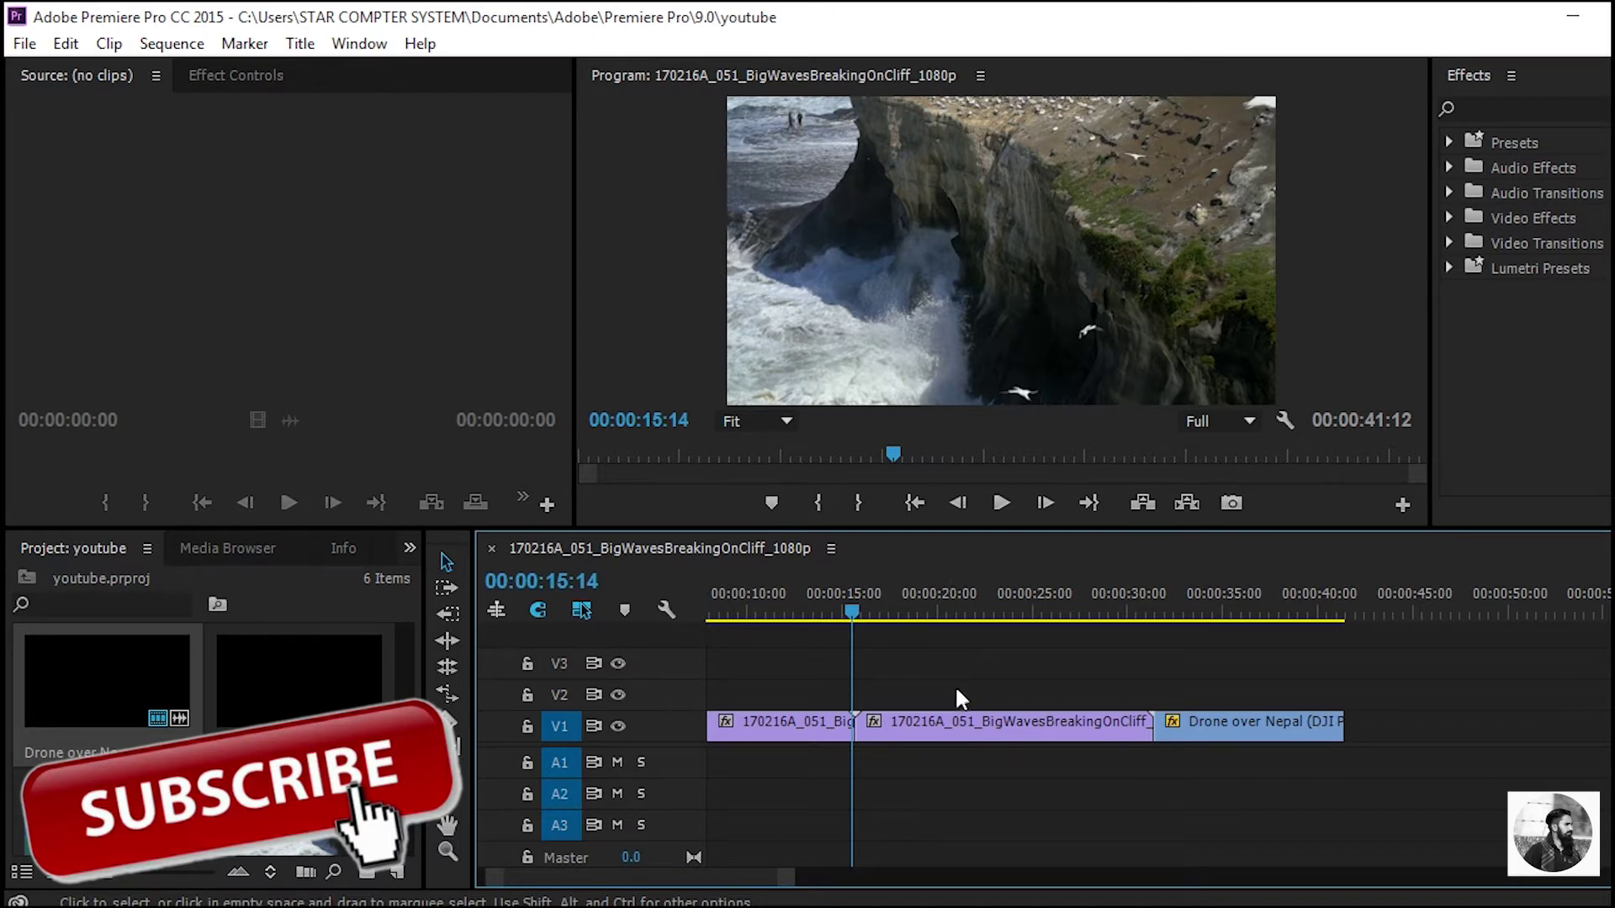
Step: Apply Dip to Black at the cut between the two BigWavesBreakingOnCliff clips, accepting the warnings, and zoom the timeline
left_click(1517, 108)
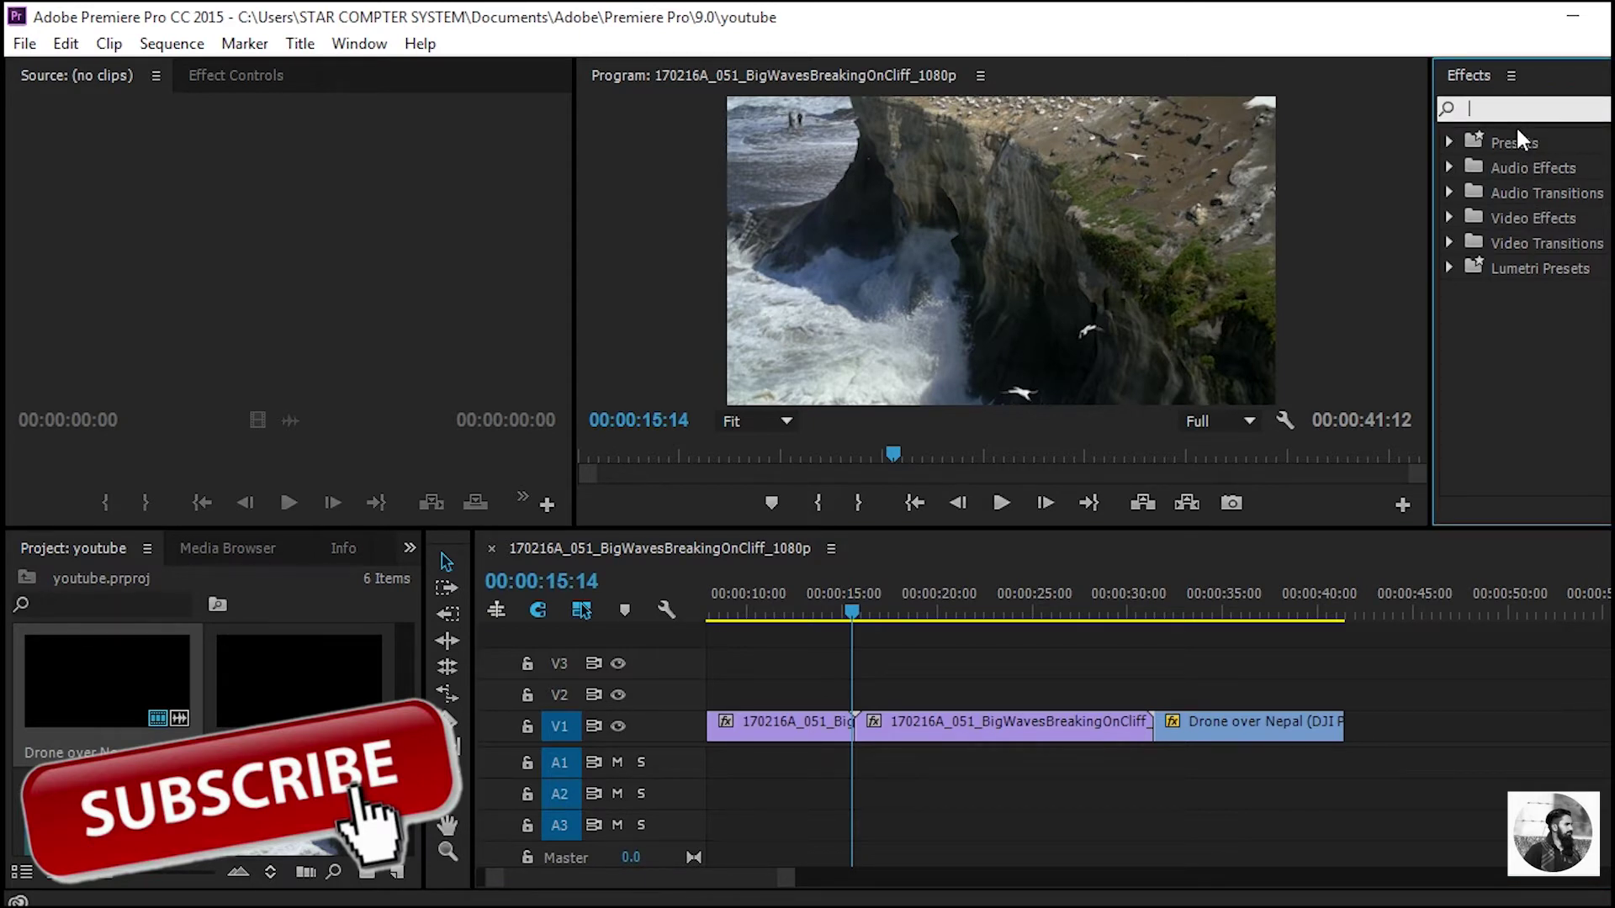
type("dip")
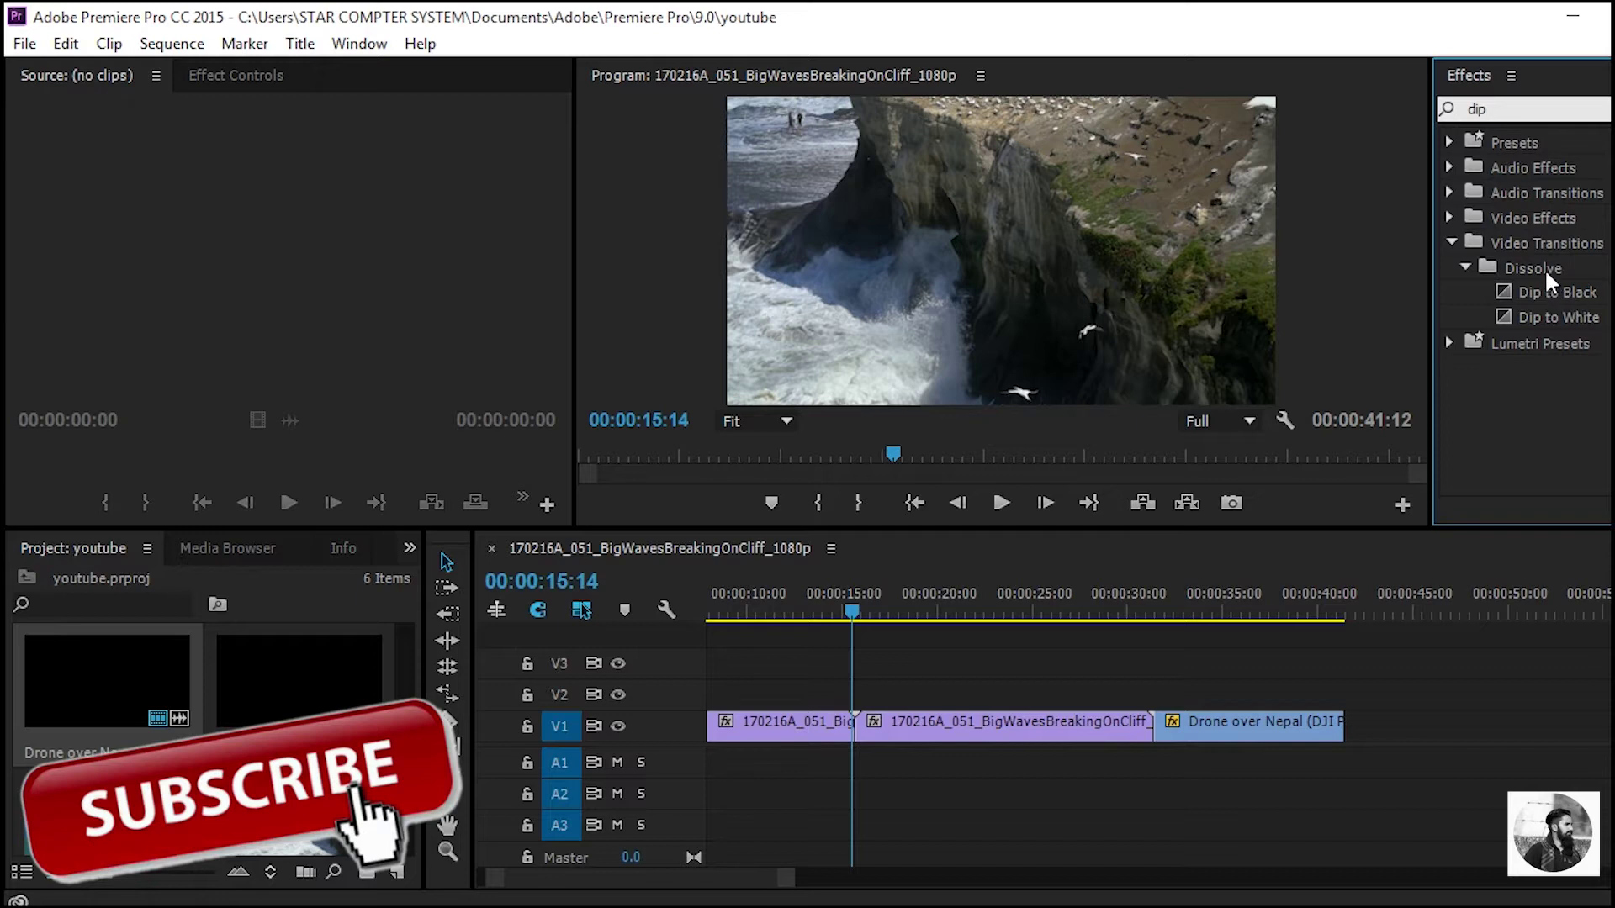
left_click_drag(1556, 289, 854, 727)
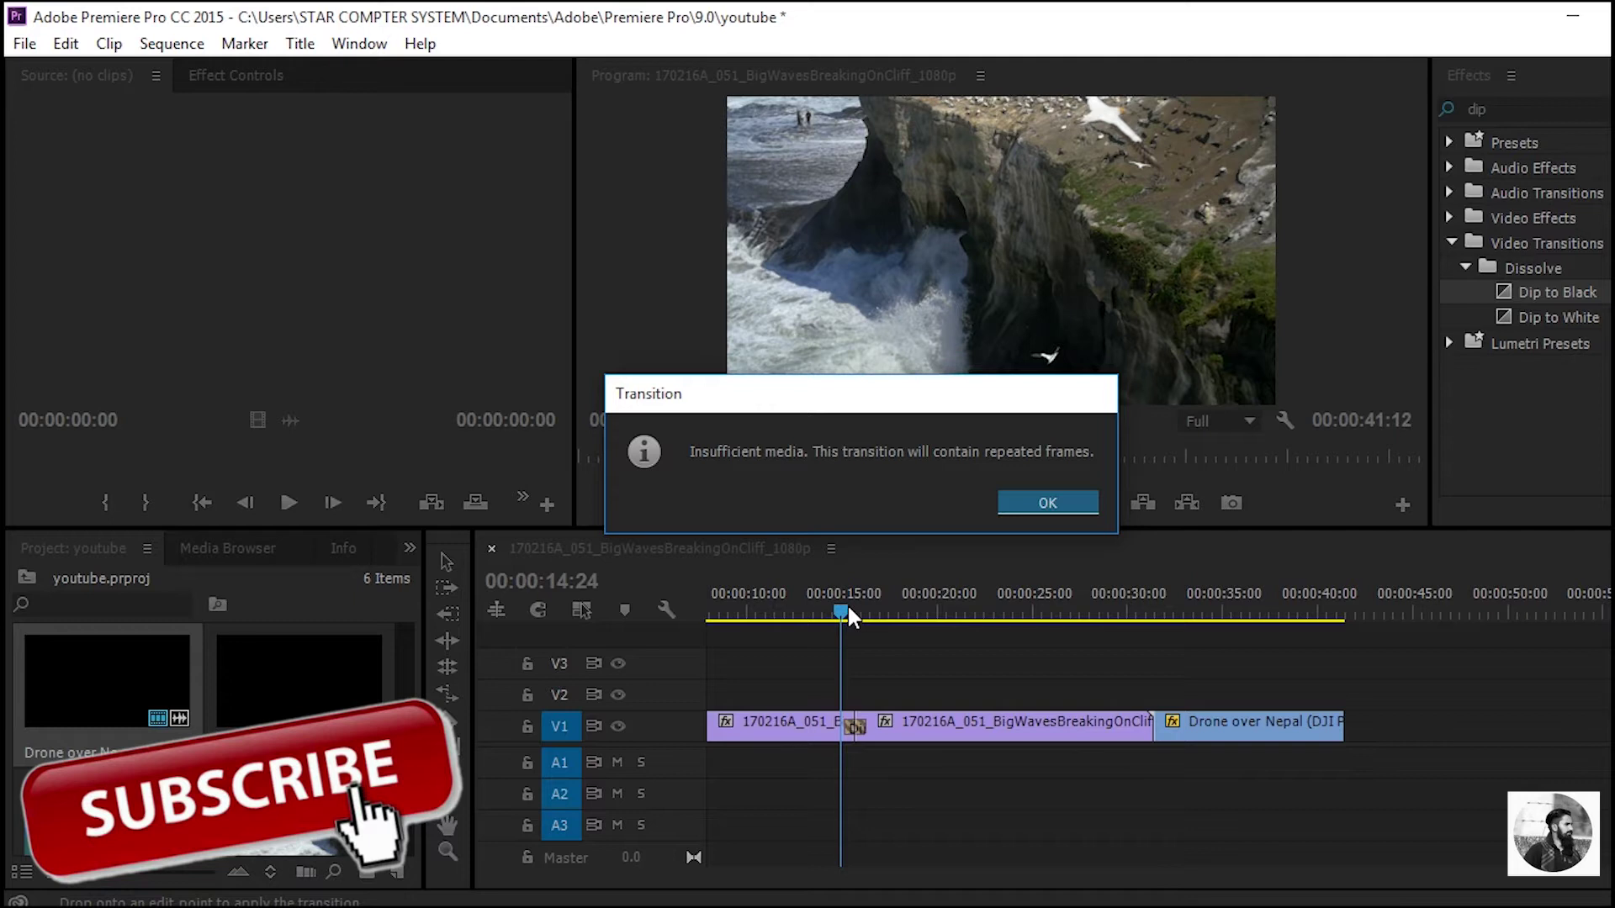
left_click(1008, 510)
left_click(1009, 504)
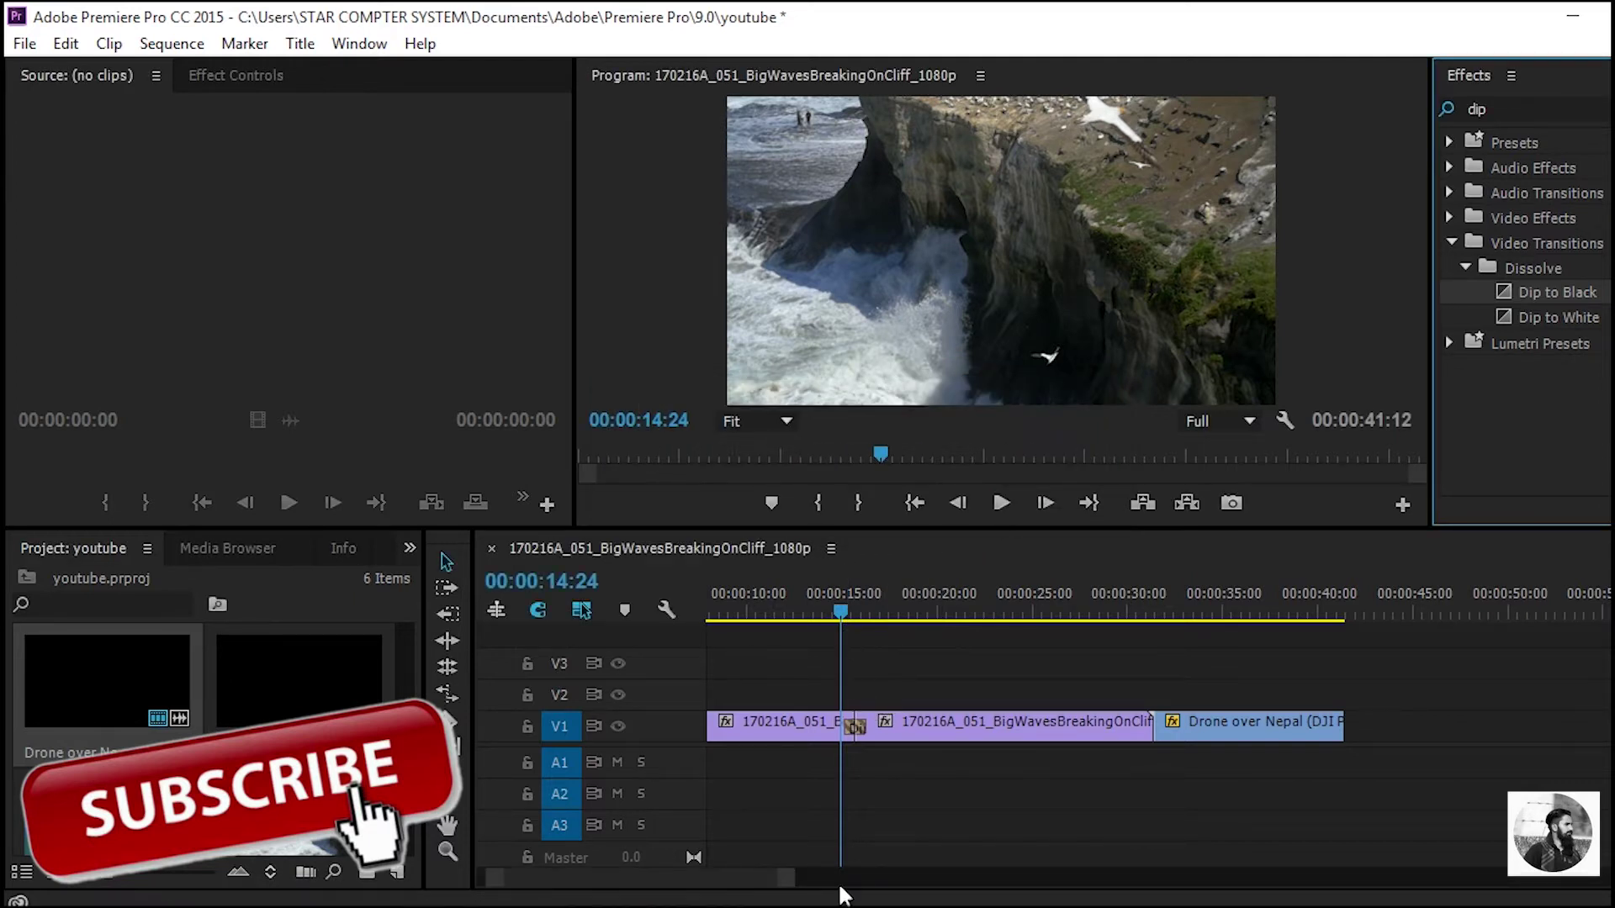
left_click_drag(788, 890, 624, 885)
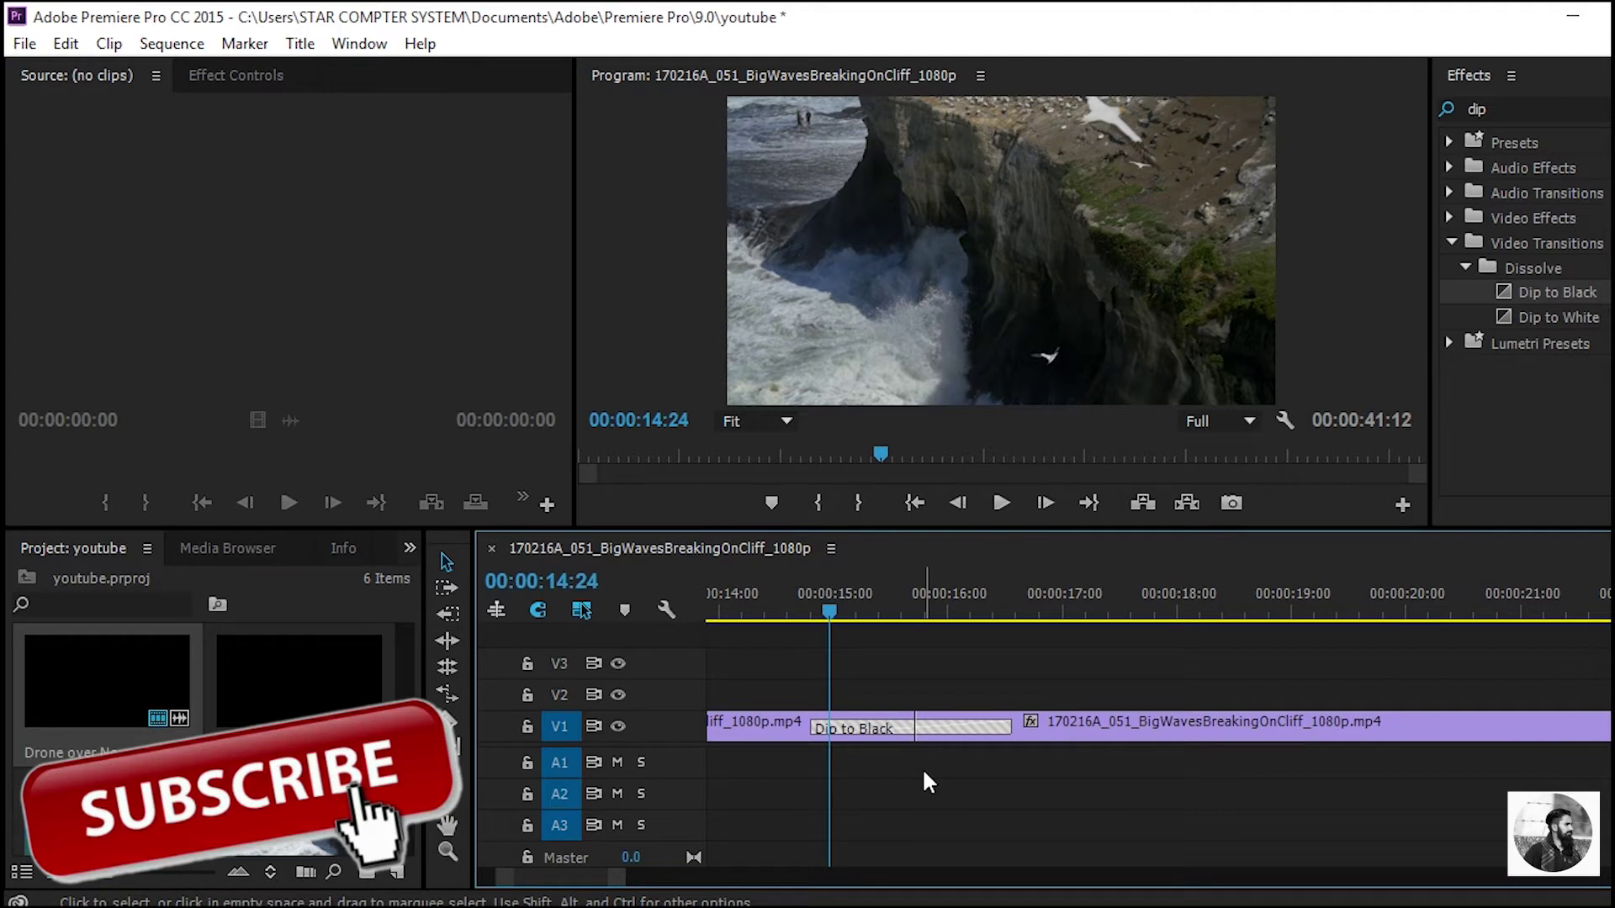
Step: Create a 1920×1080 adjustment layer, put it on V2 and trim it to about one second
left_click(395, 872)
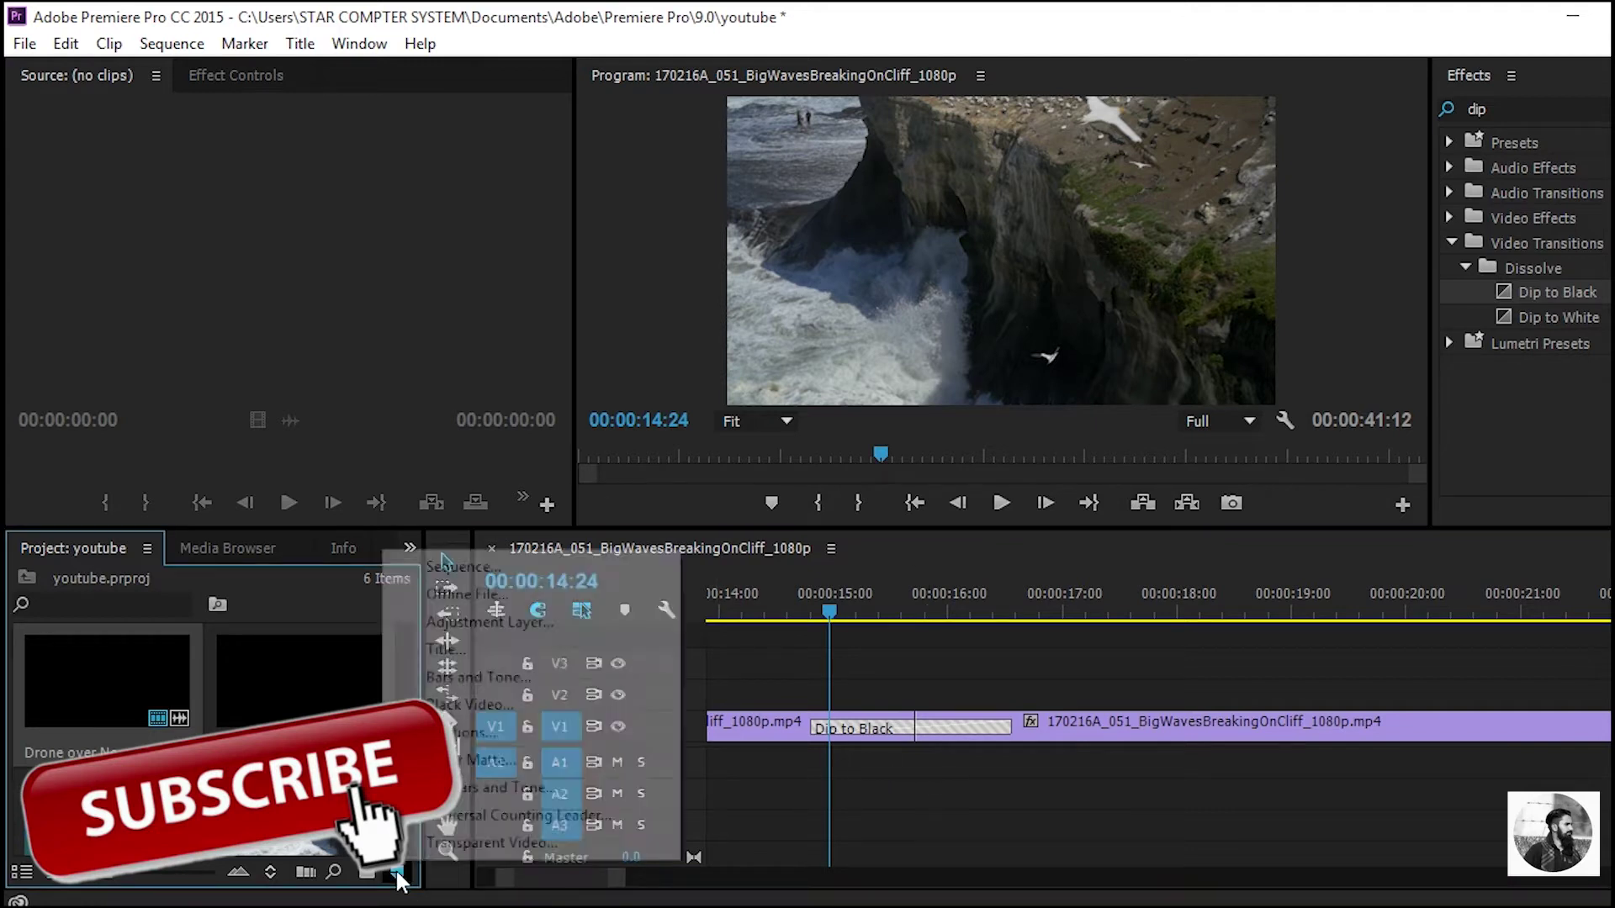
left_click(396, 871)
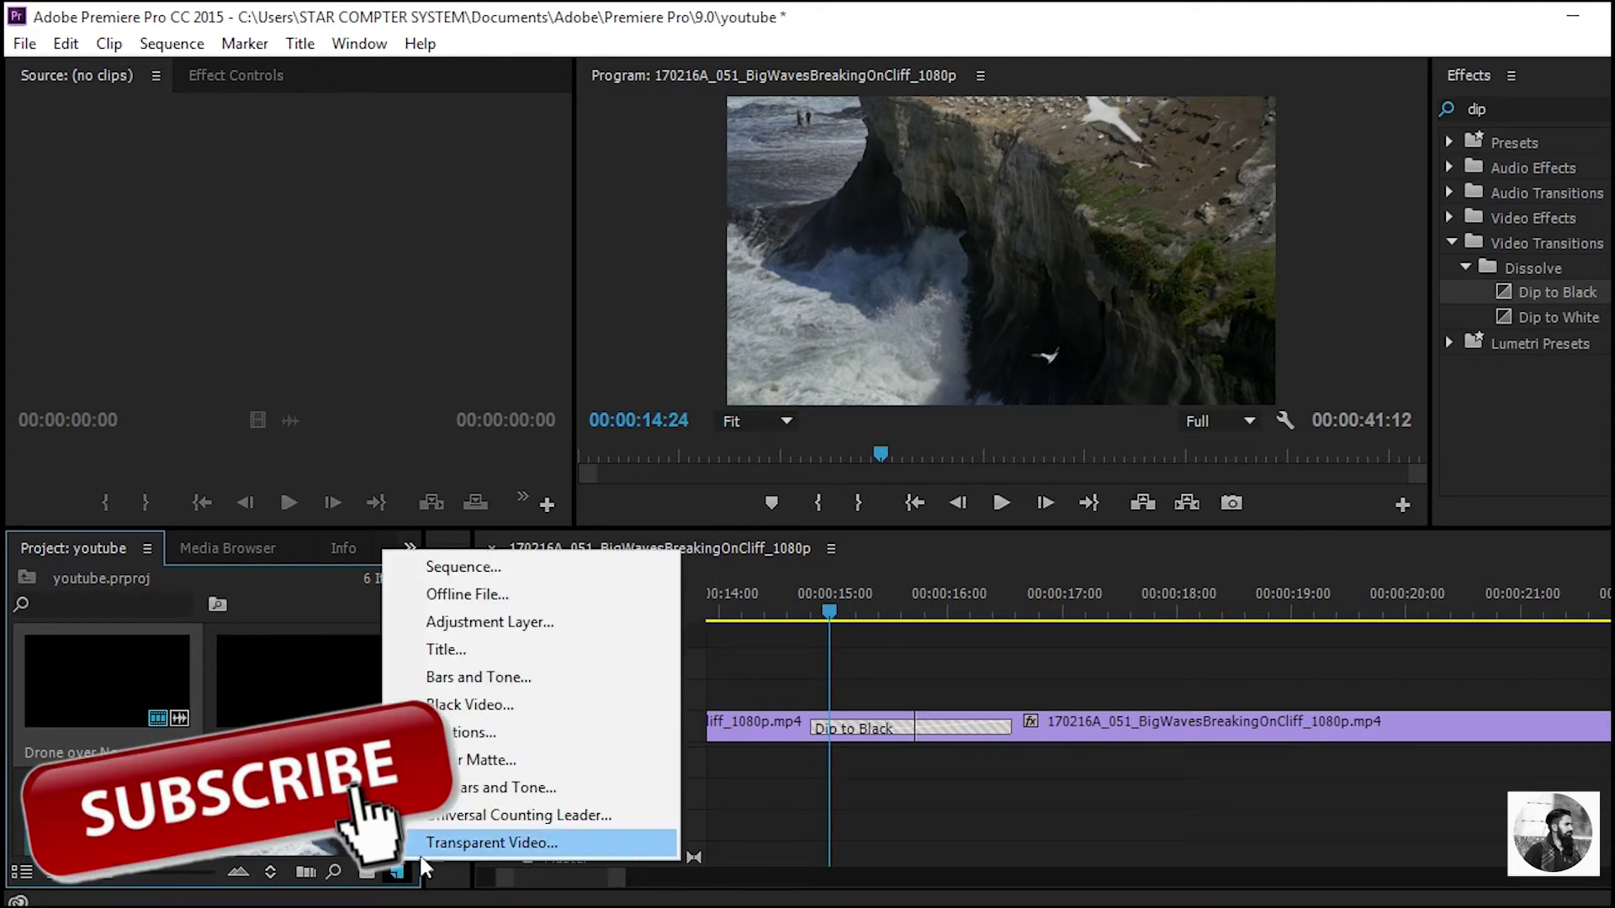
left_click(488, 624)
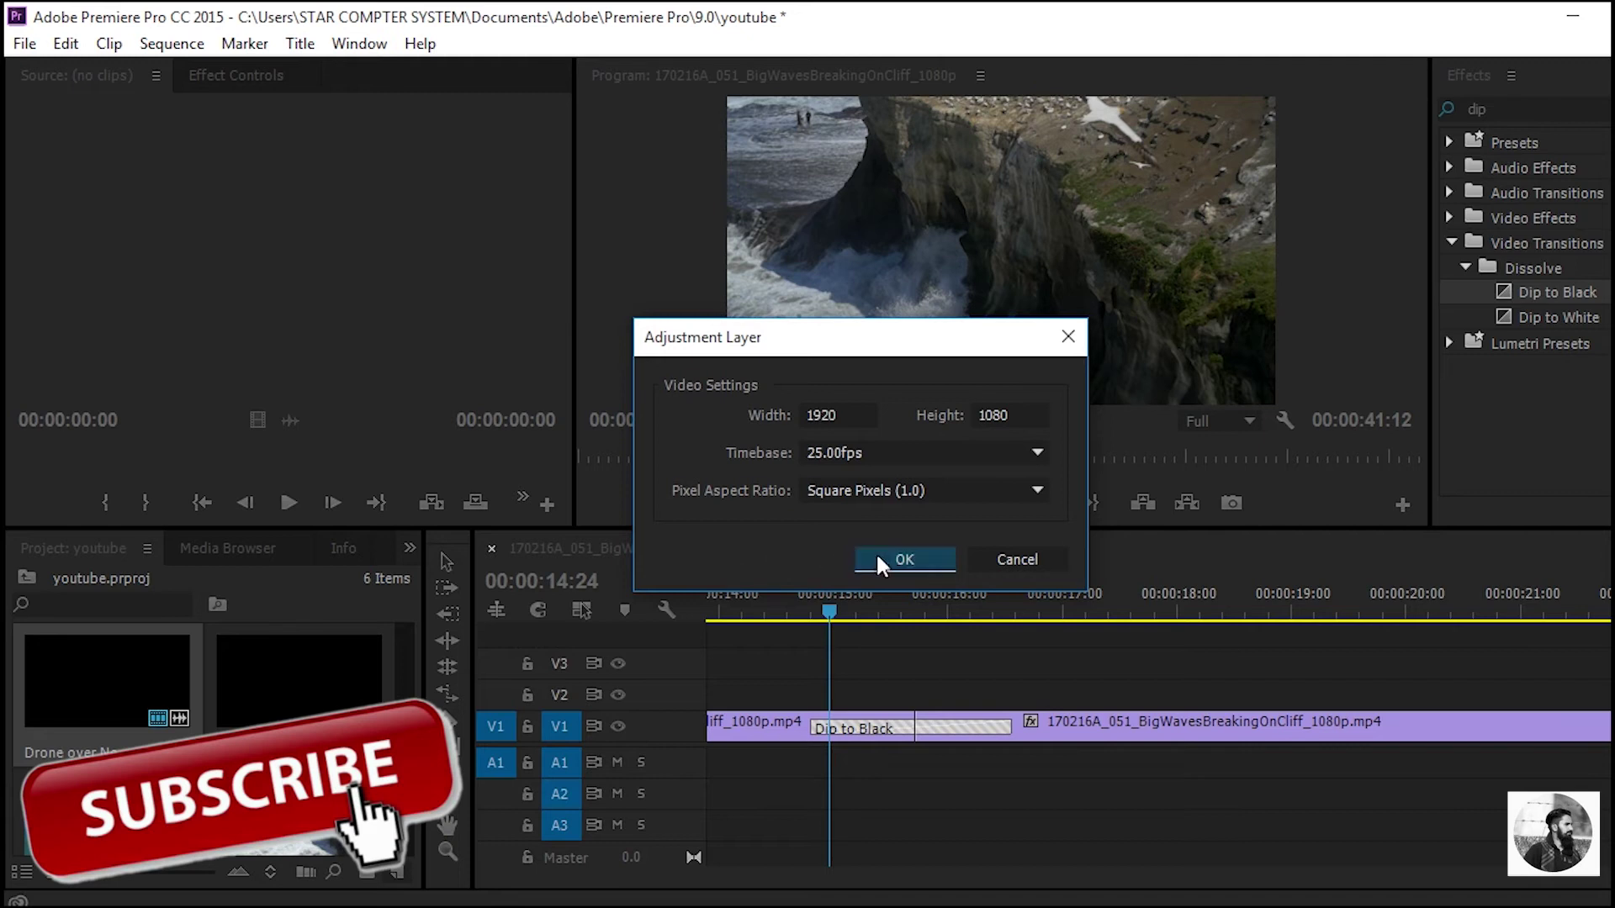
left_click(878, 559)
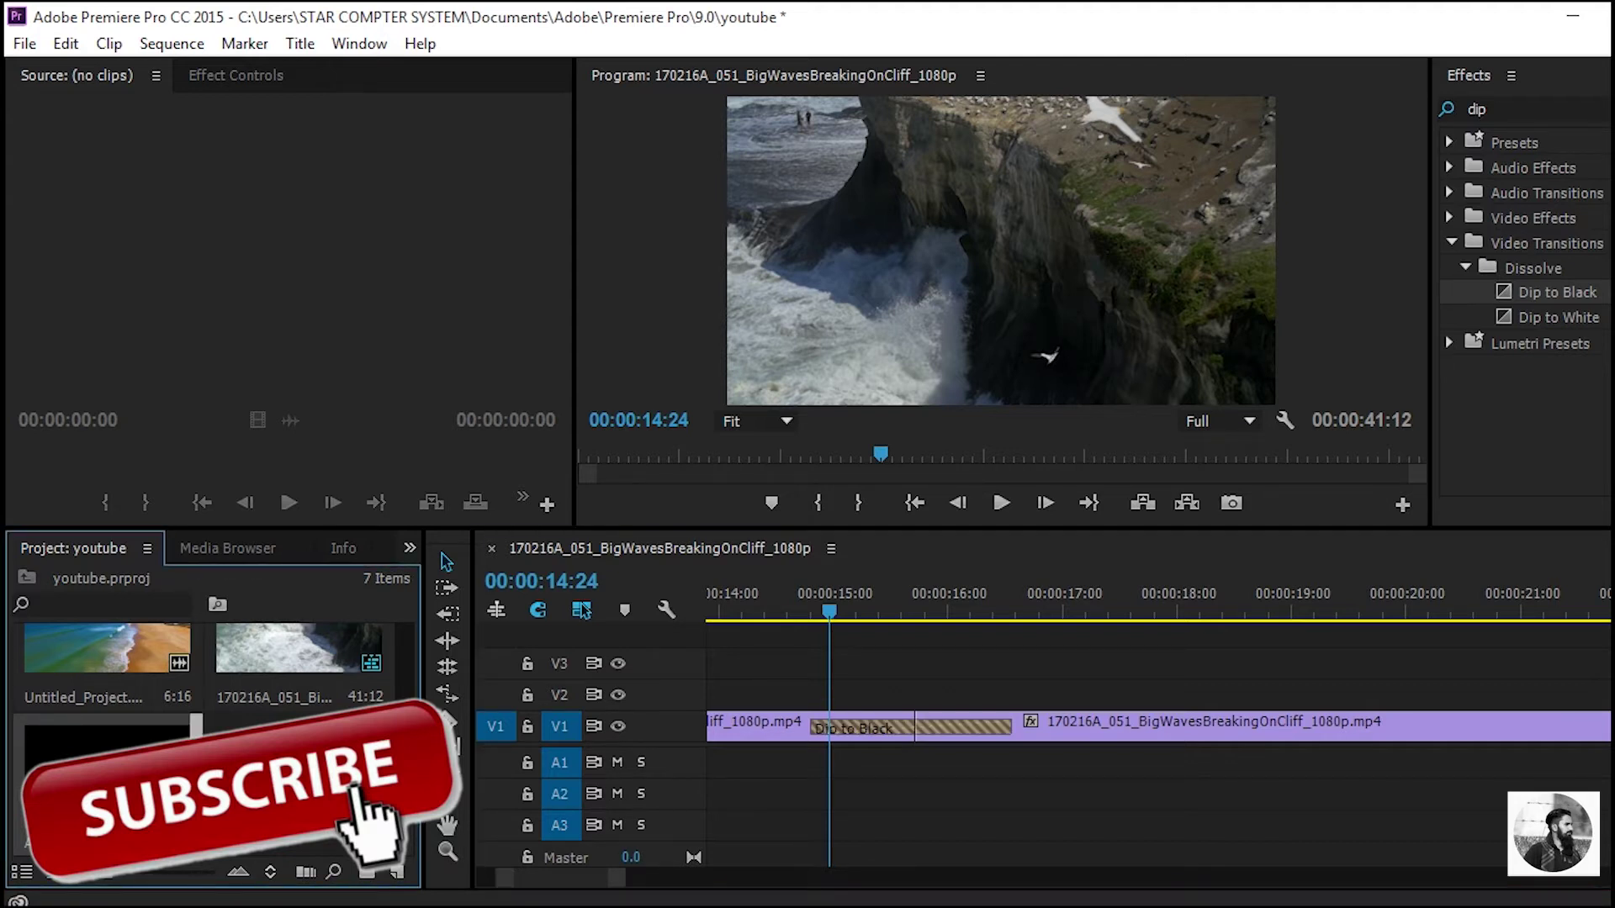
left_click_drag(196, 728, 769, 690)
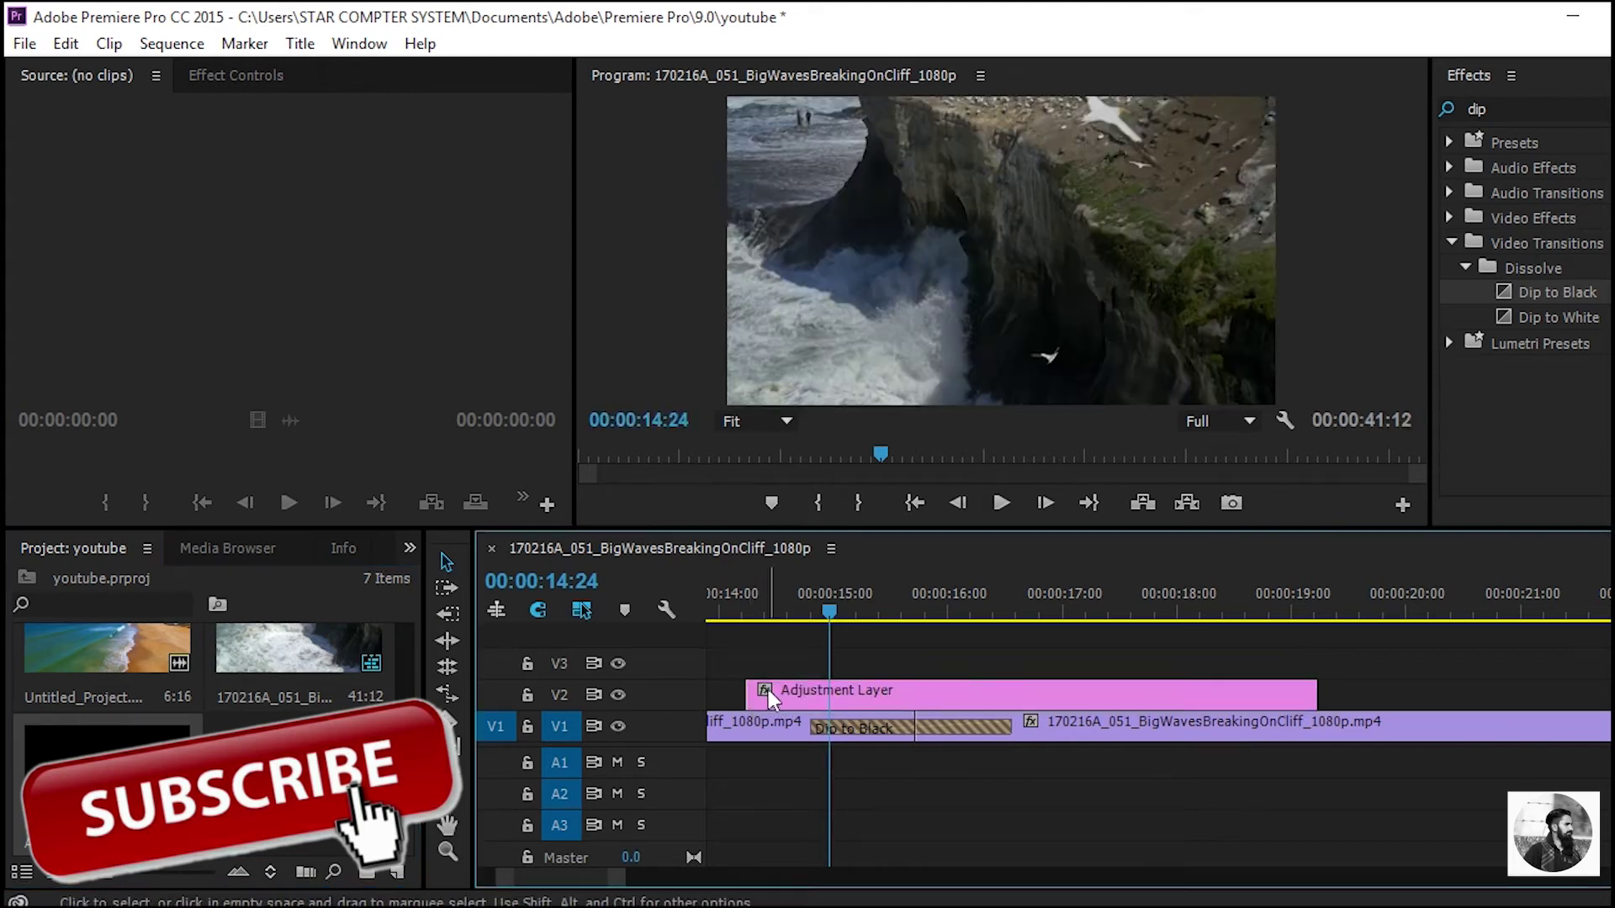
left_click_drag(1317, 694, 967, 697)
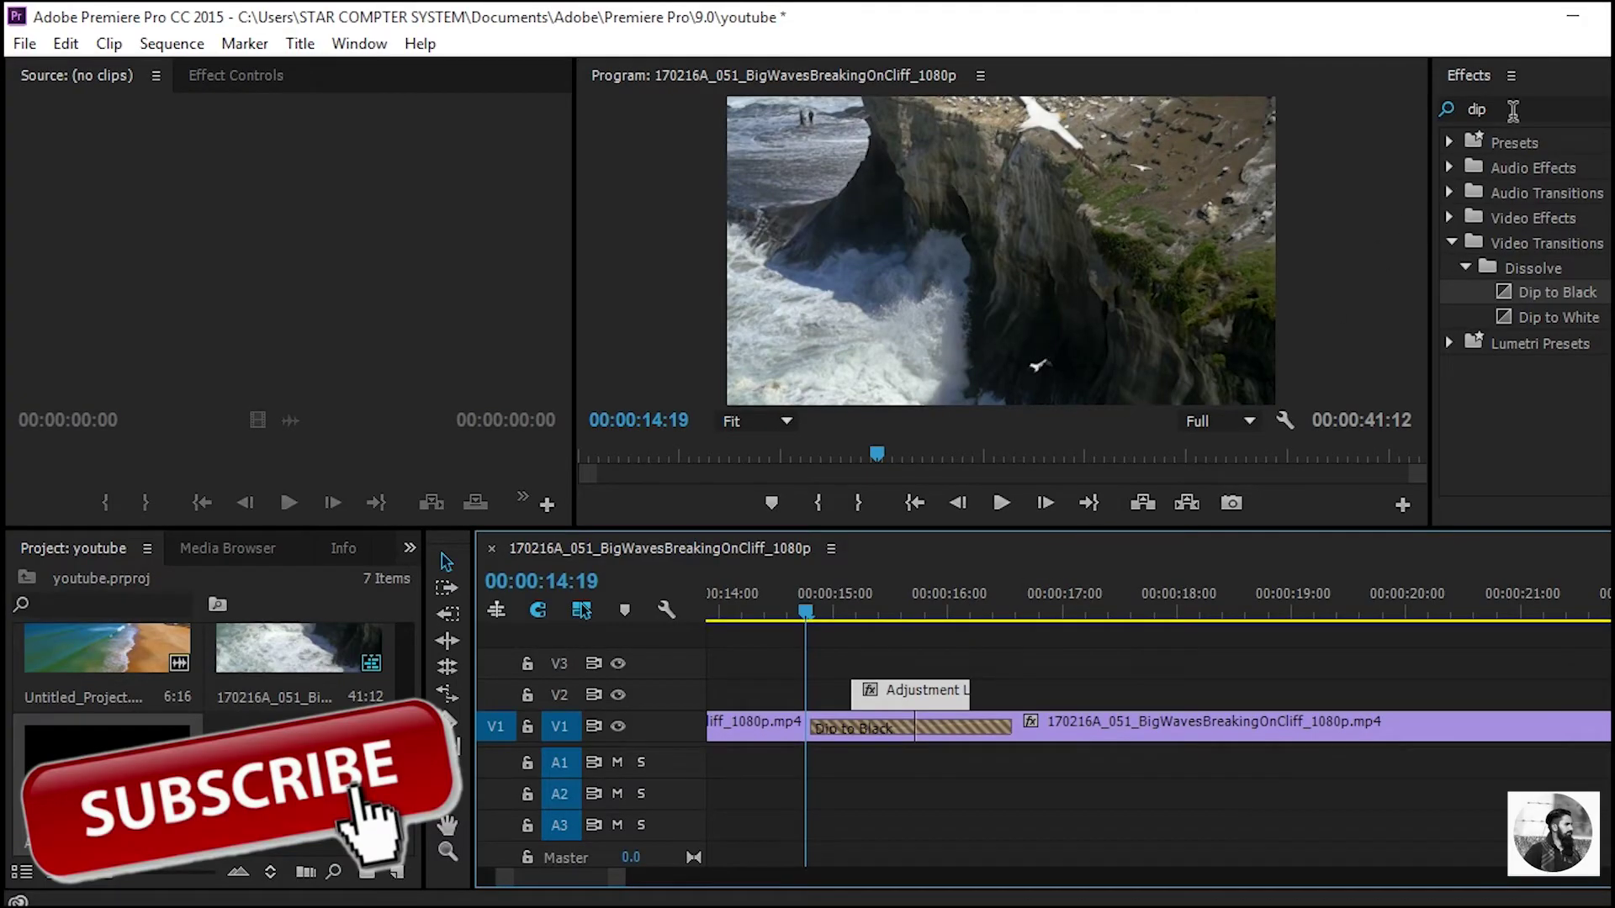
Step: Search Effects for 'crop', apply Crop to the V2 adjustment layer and select it
left_click(1512, 110)
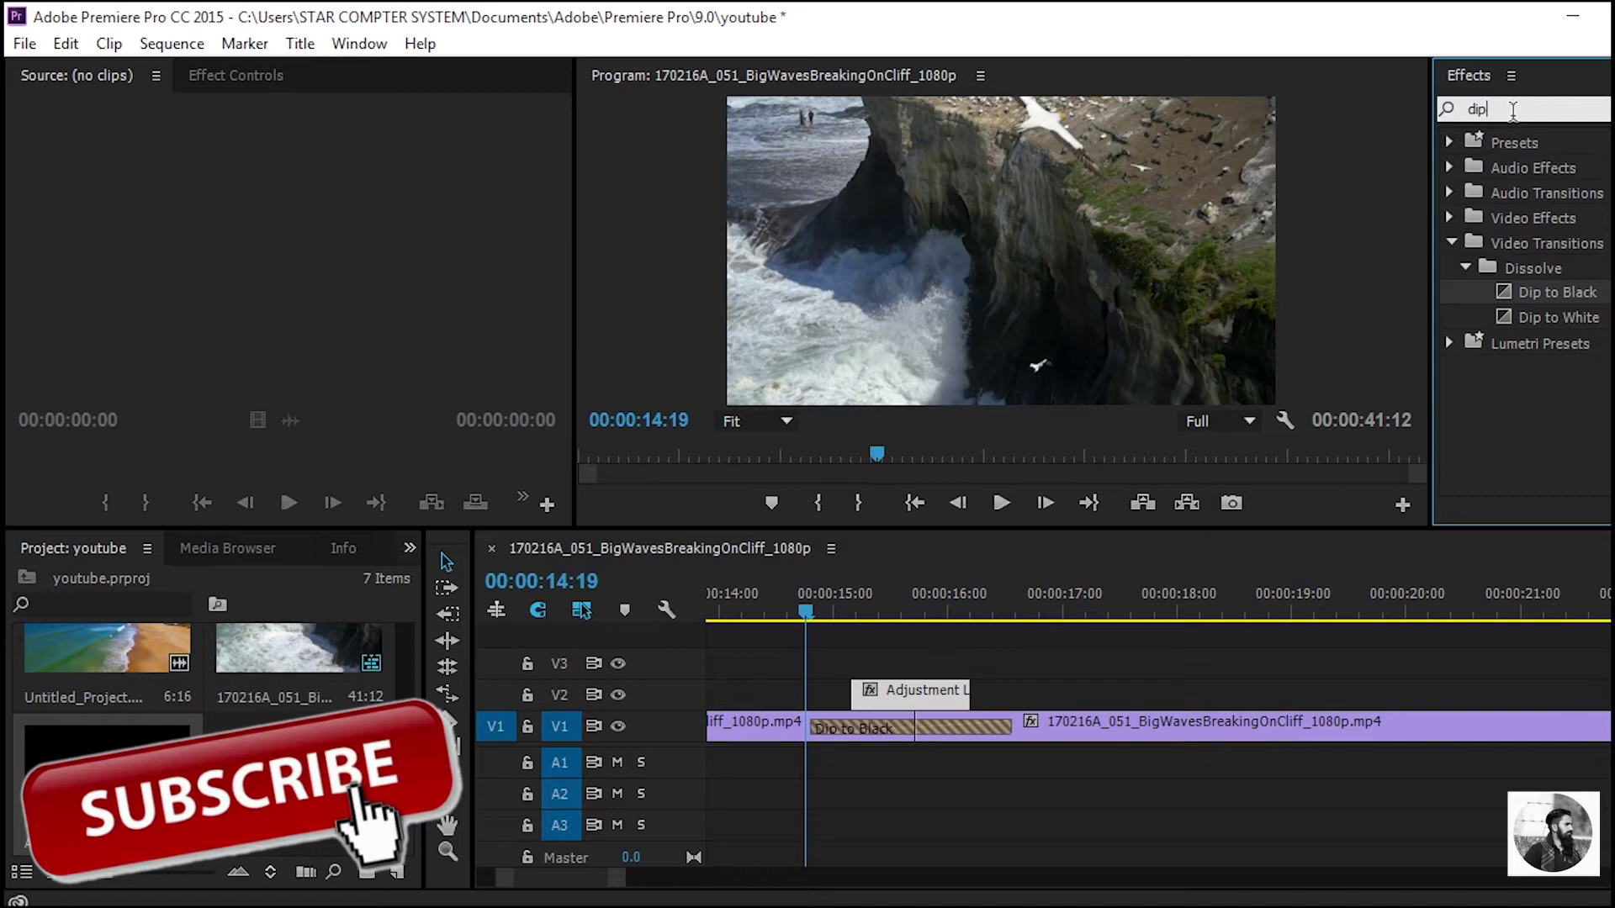
key("BackSpace")
key("BackSpace")
key("BackSpace")
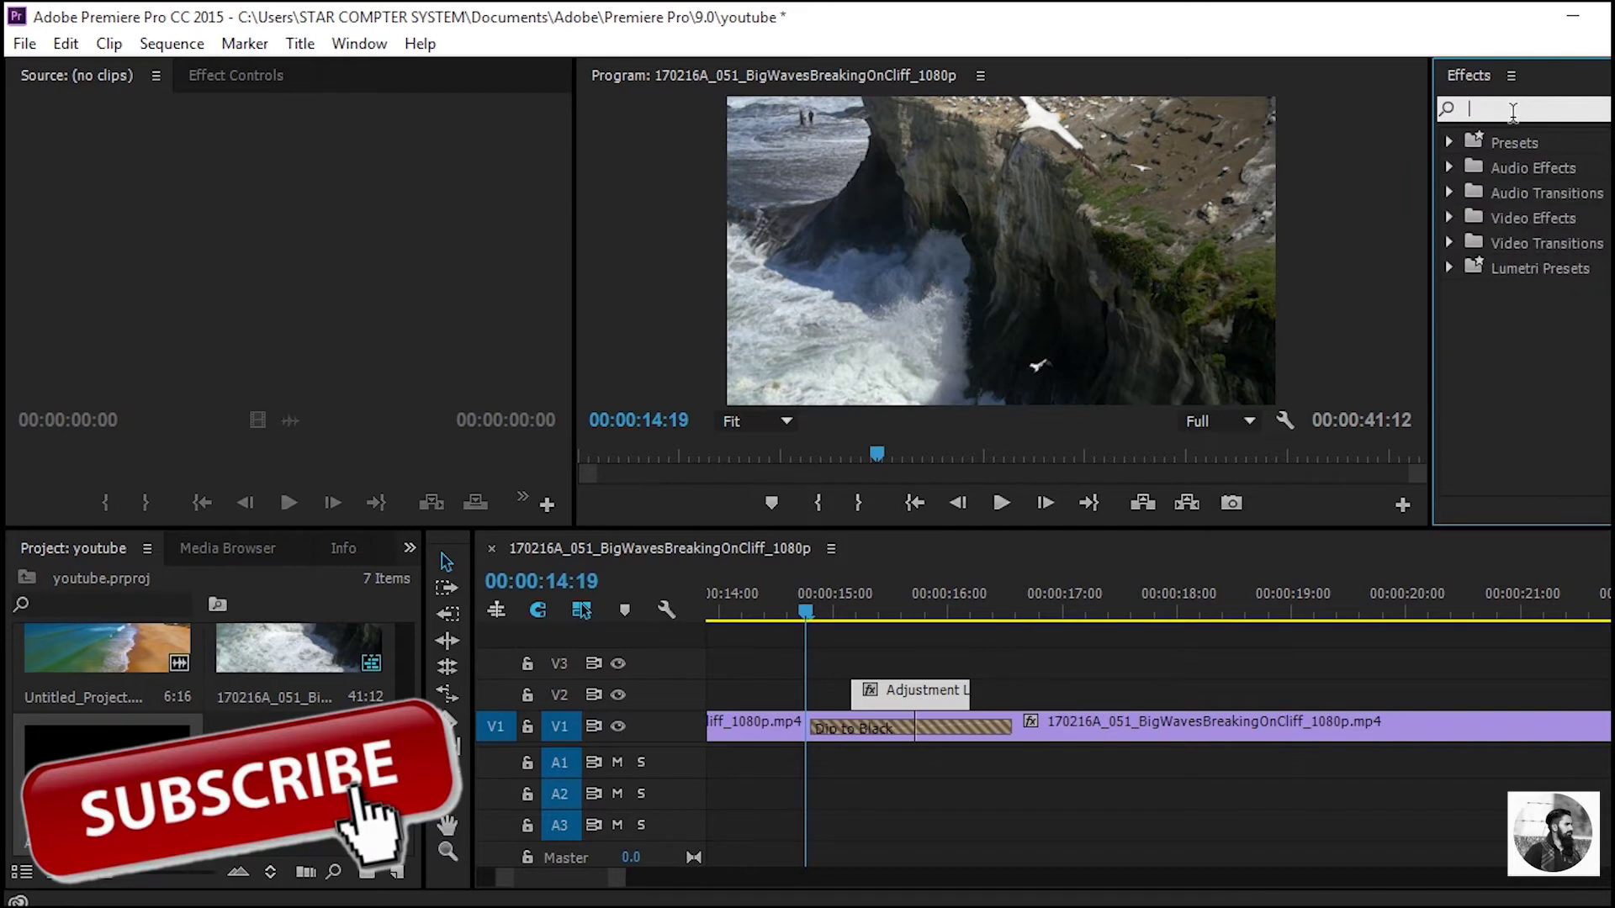
type("crop")
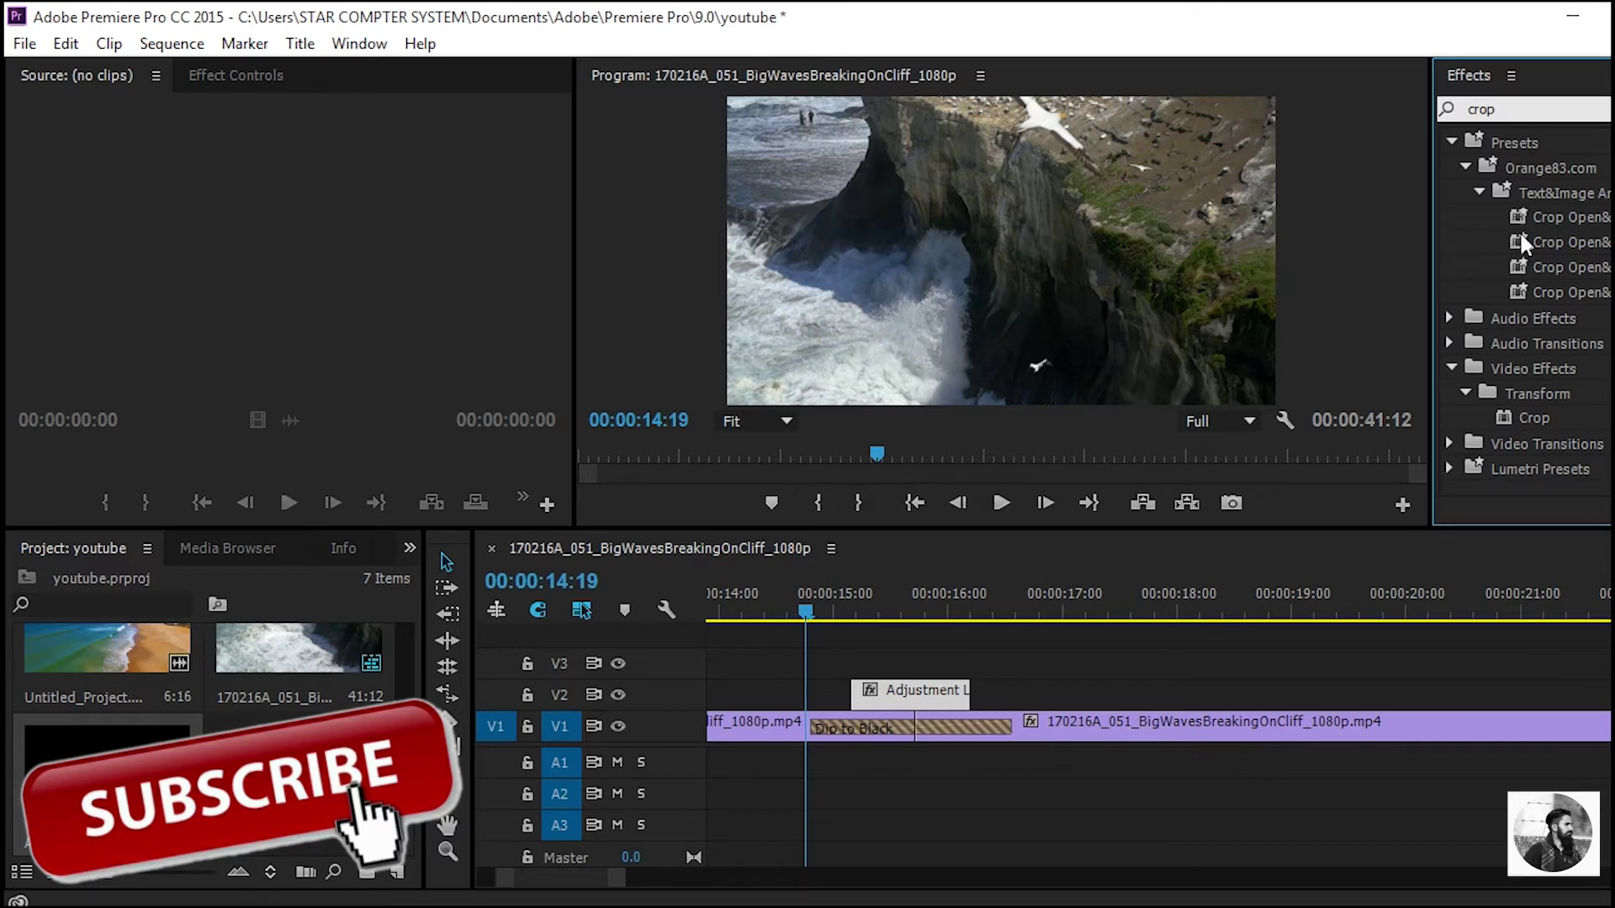
left_click(1530, 419)
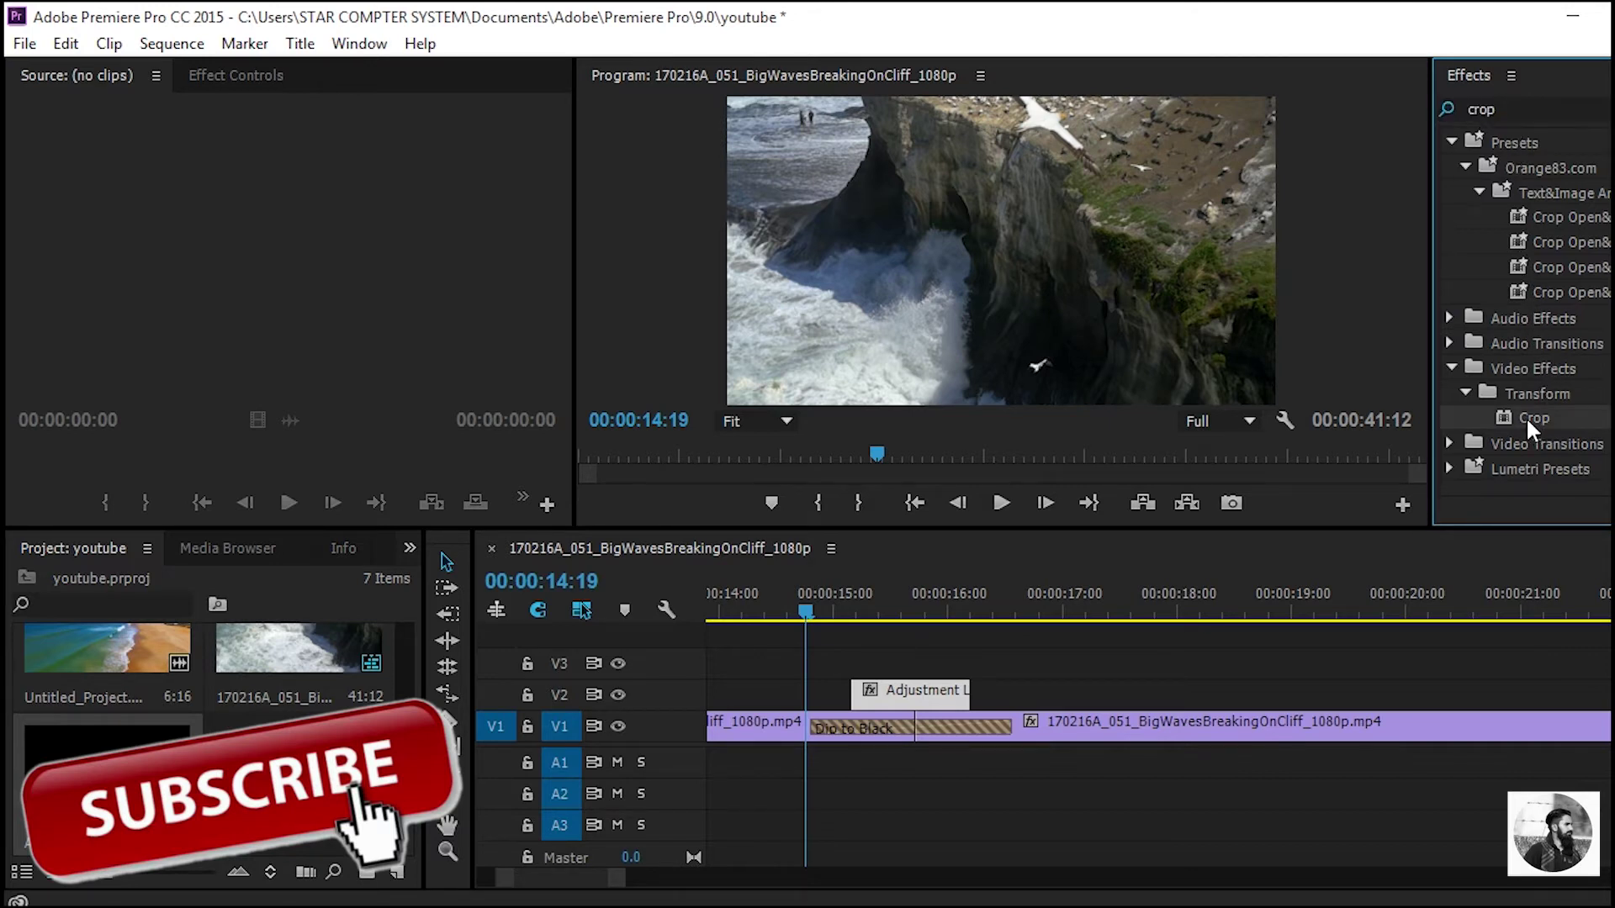
left_click_drag(1525, 417, 945, 694)
left_click(938, 695)
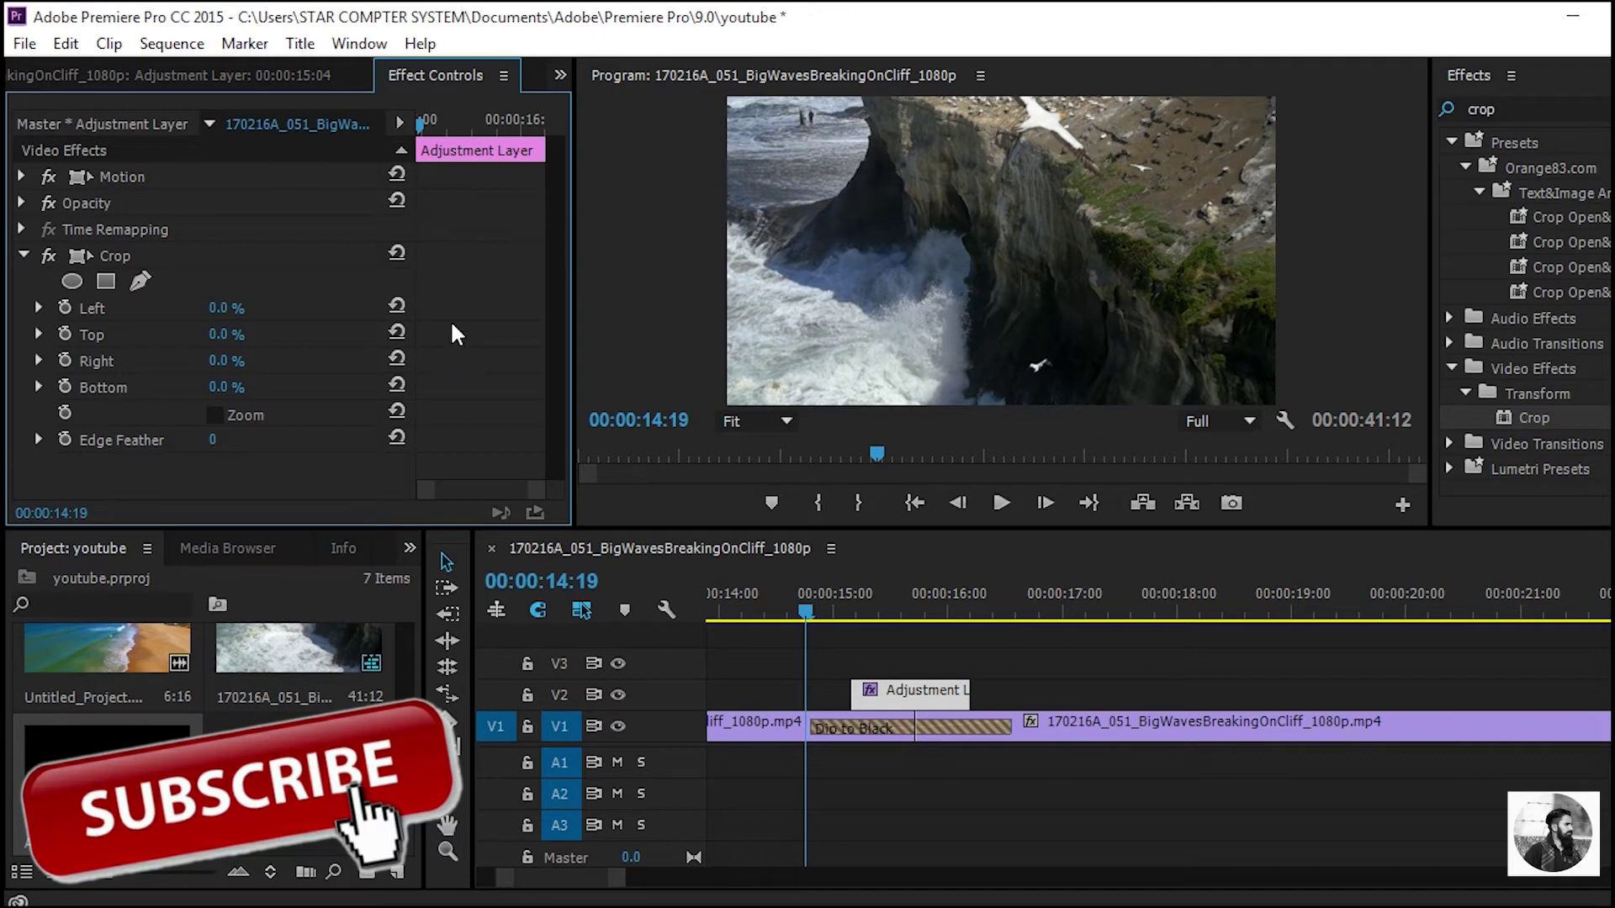
Step: Keyframe Crop Left at 0% on 15:04 and 100% on 15:18
left_click(862, 614)
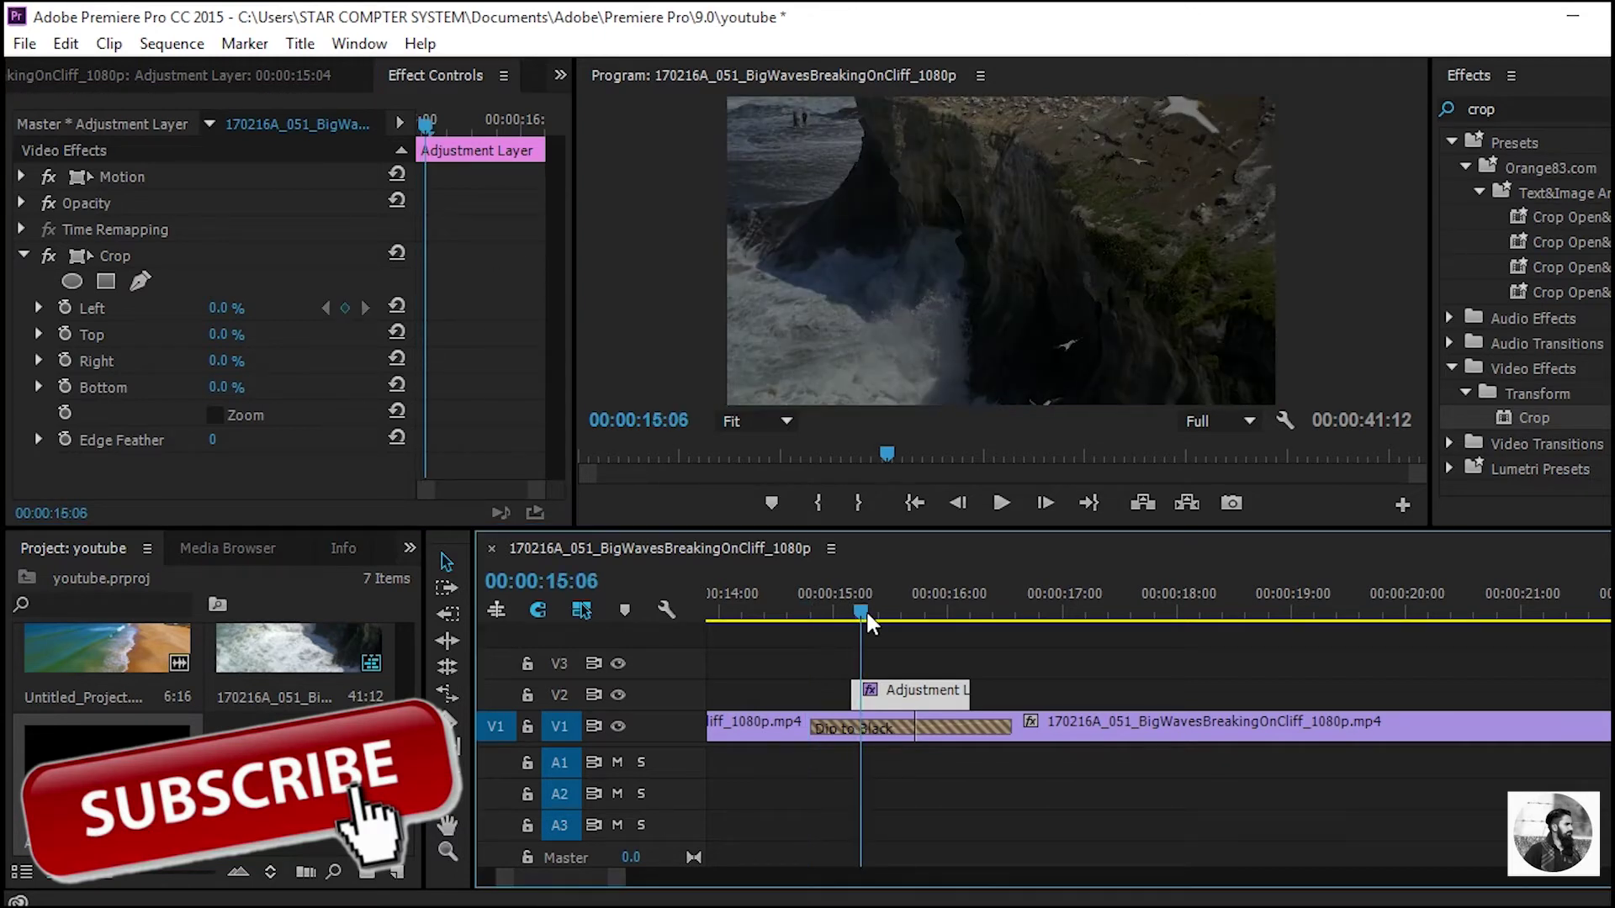
left_click_drag(867, 614, 858, 613)
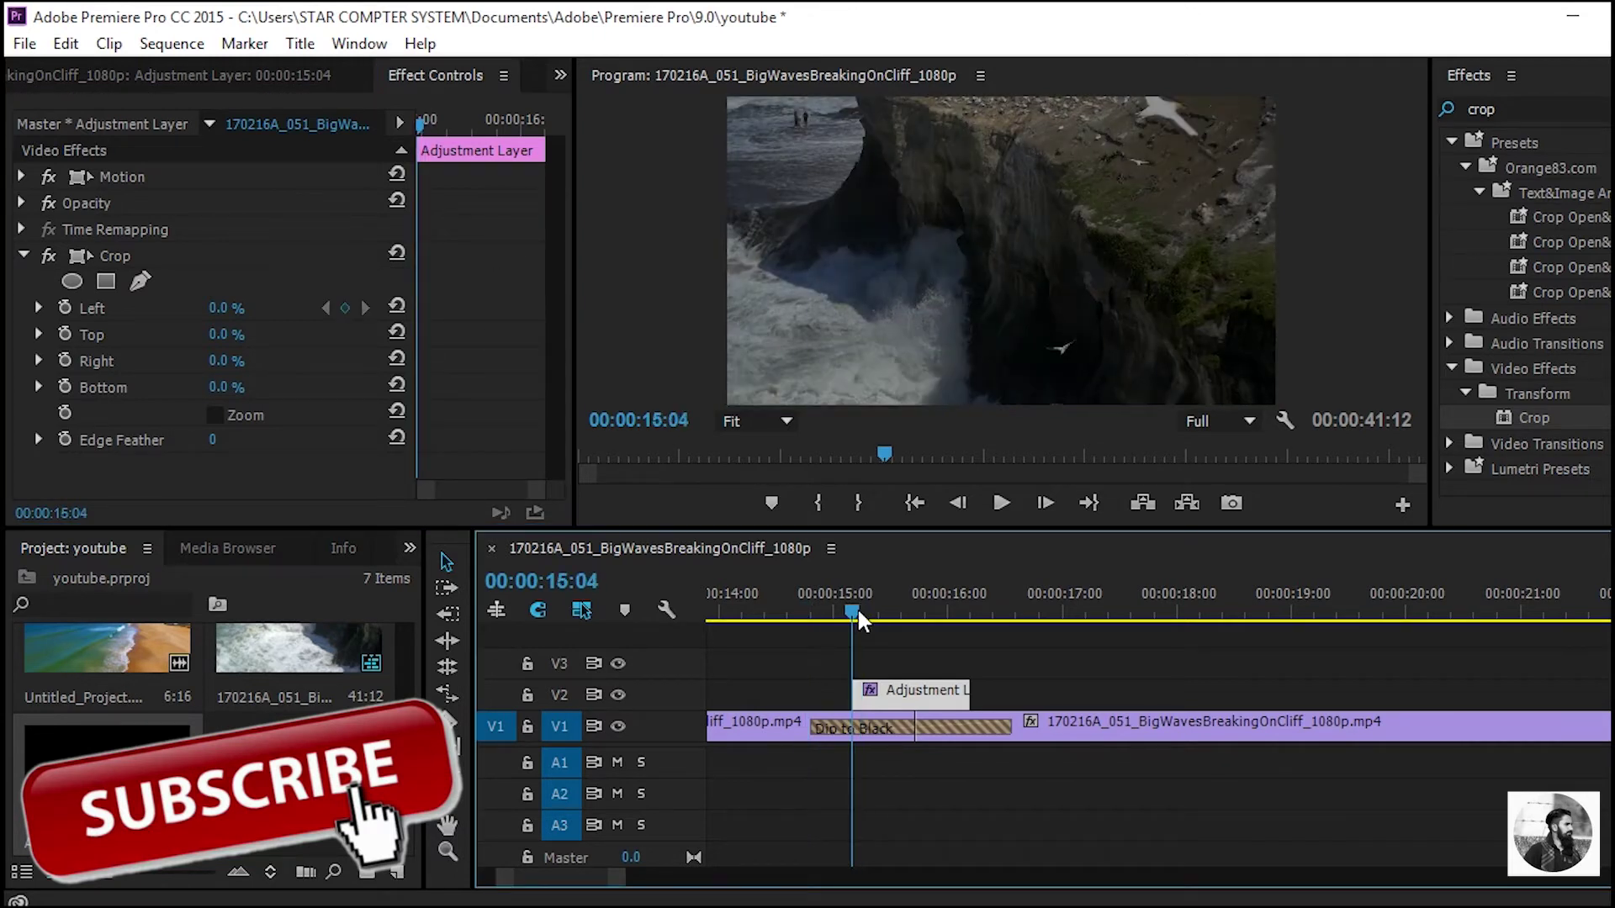
left_click(65, 308)
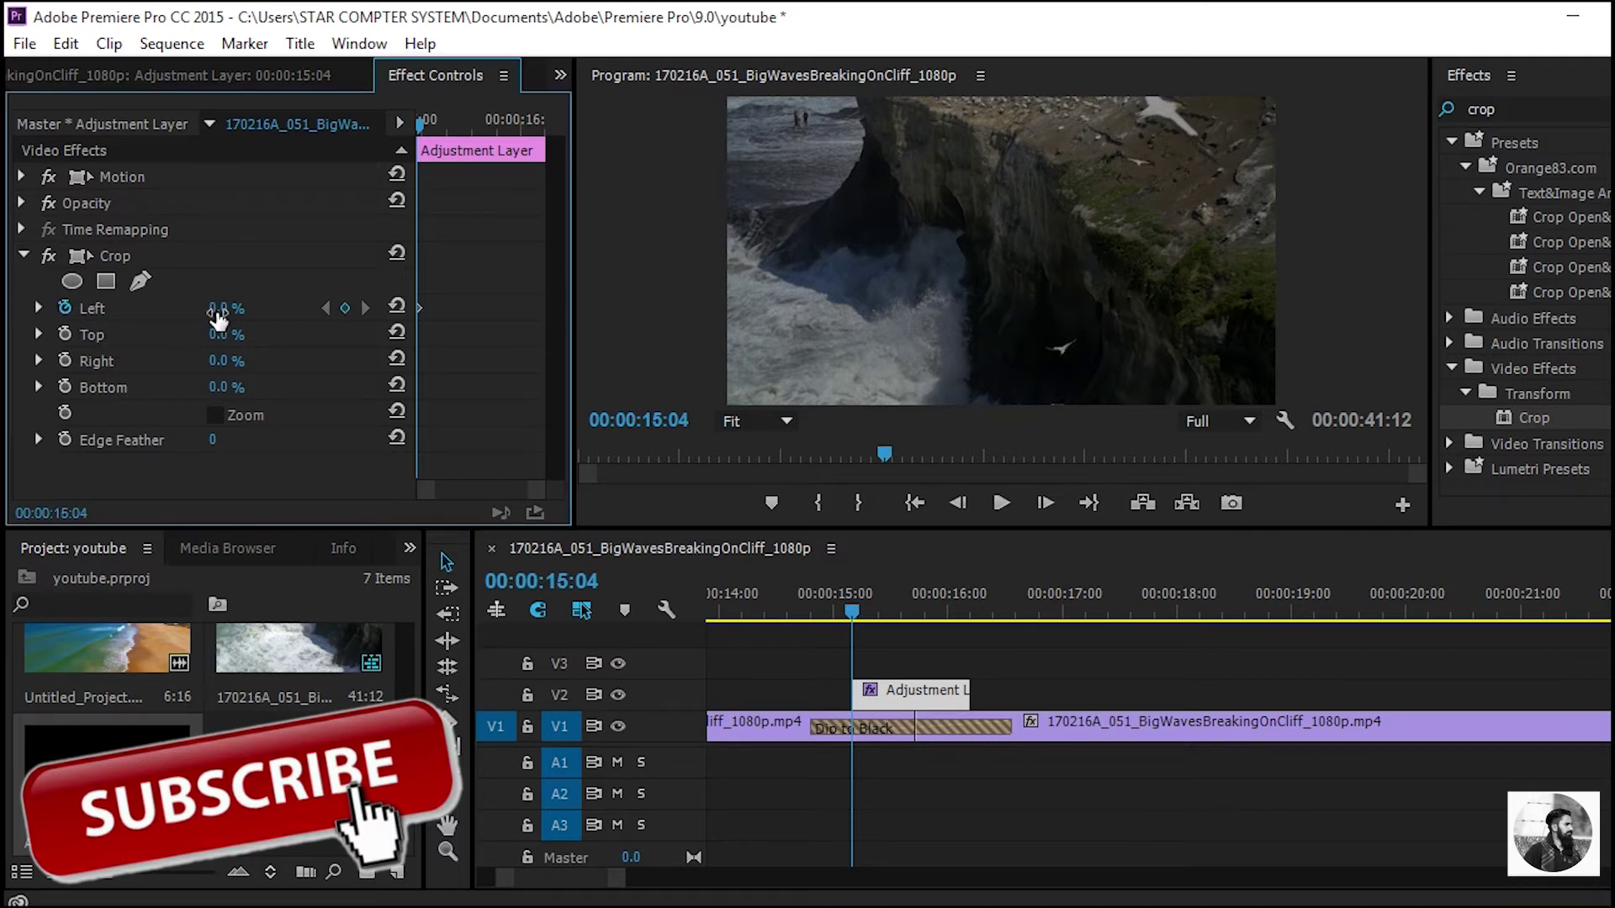
left_click_drag(420, 125, 490, 132)
left_click(224, 308)
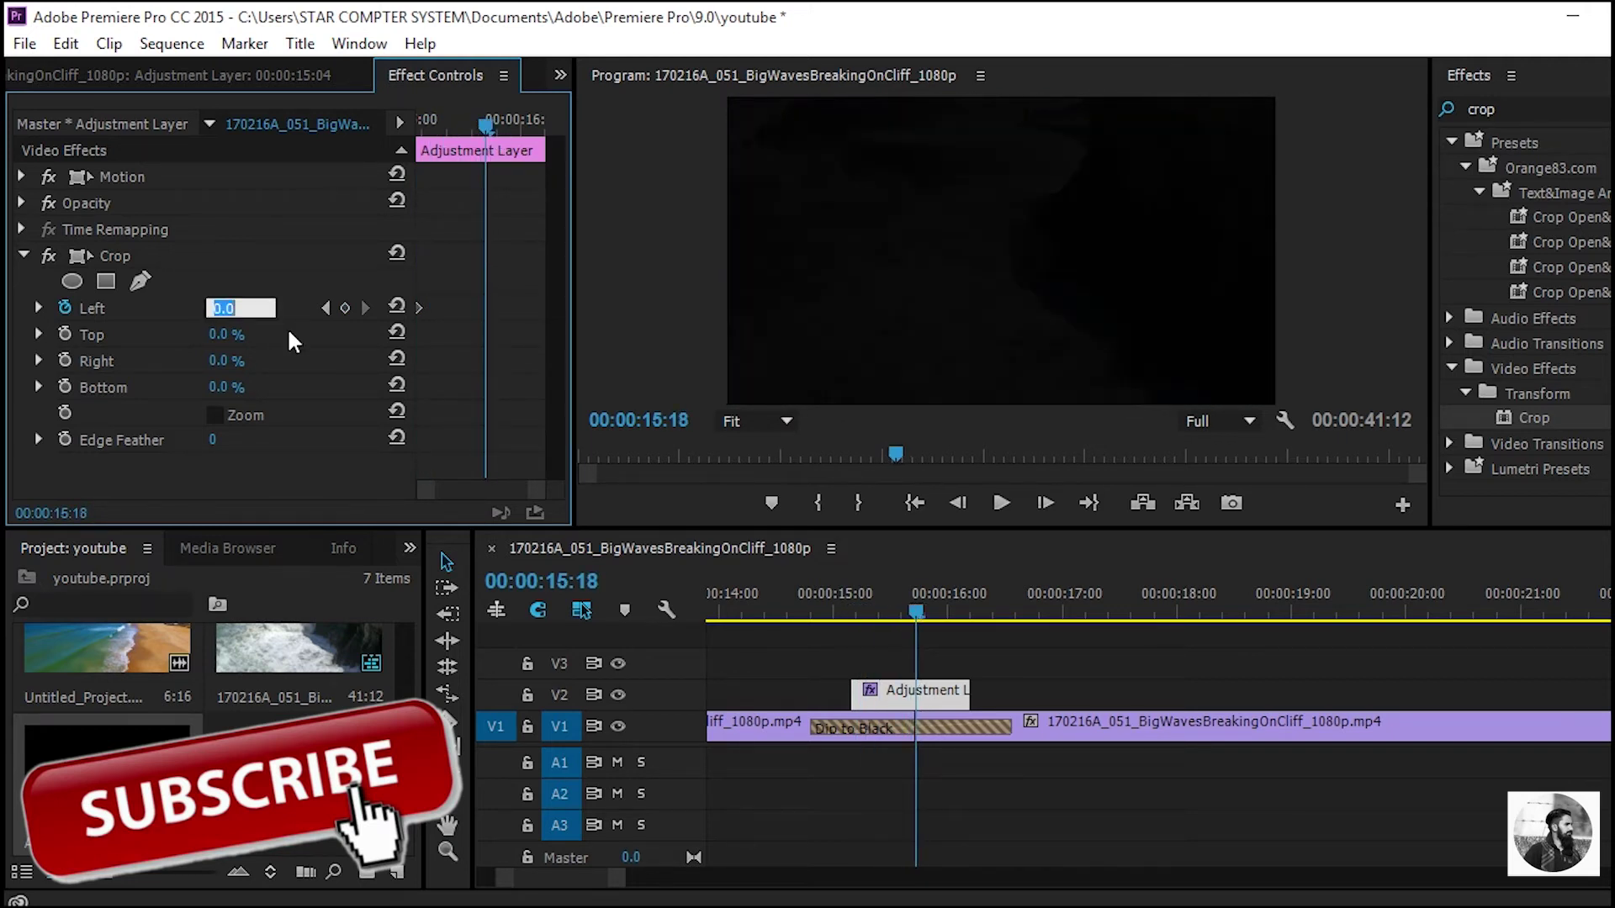
type("100")
key("Return")
Step: Set Crop Left back to 0% at 15:19, then return to 15:18
mouse_move(916, 612)
left_mouse_down()
mouse_move(867, 616)
mouse_move(915, 617)
left_mouse_up()
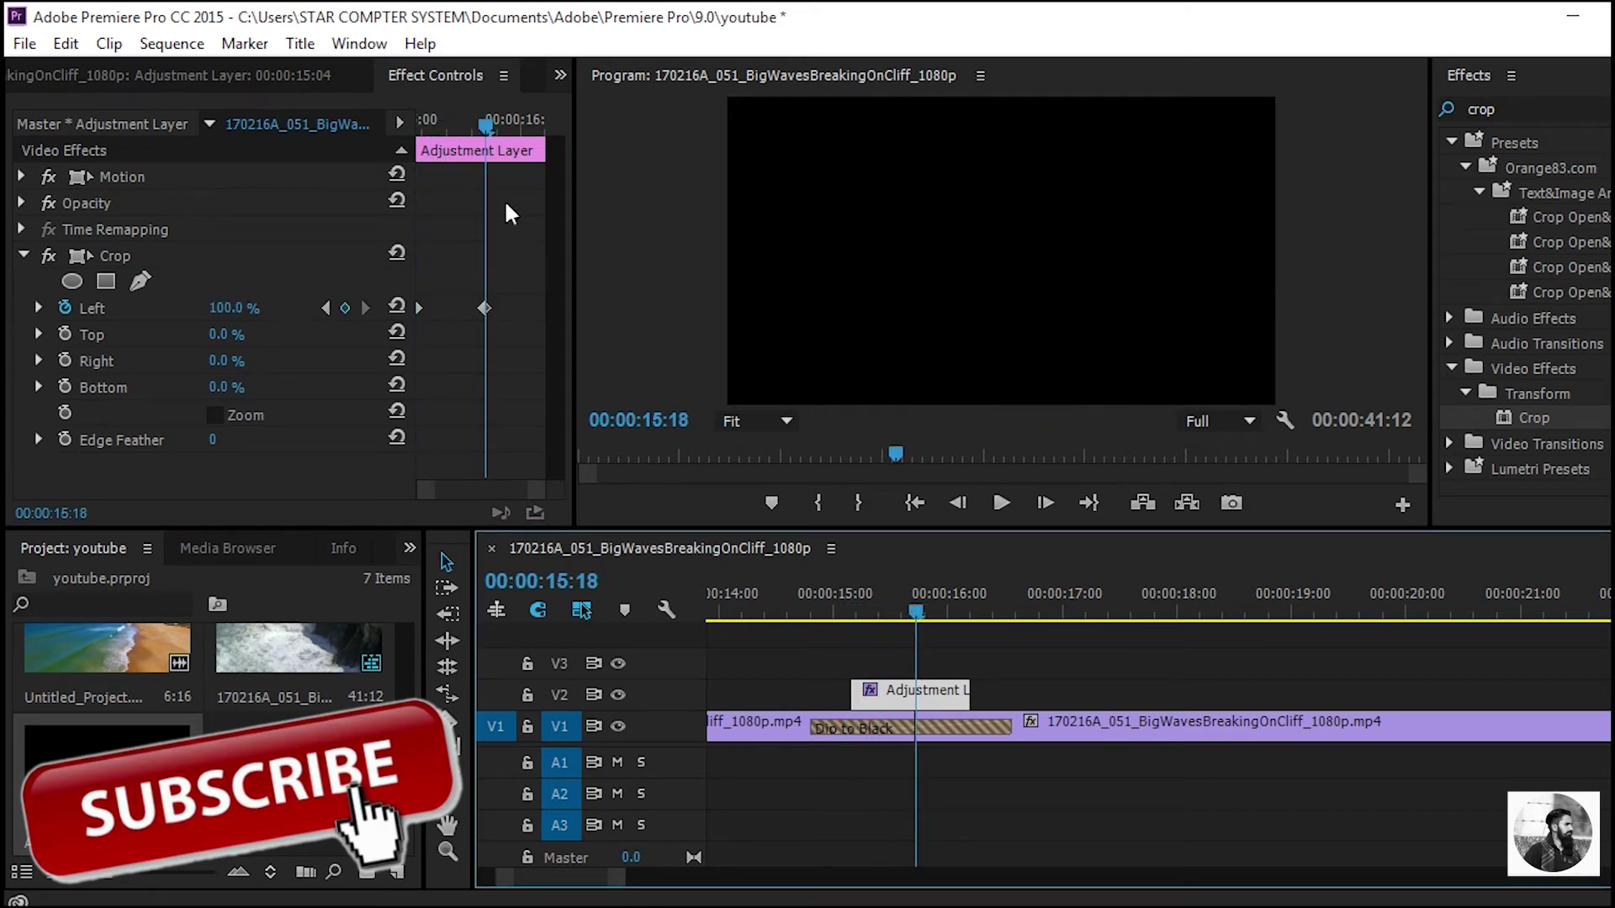
left_click(487, 128)
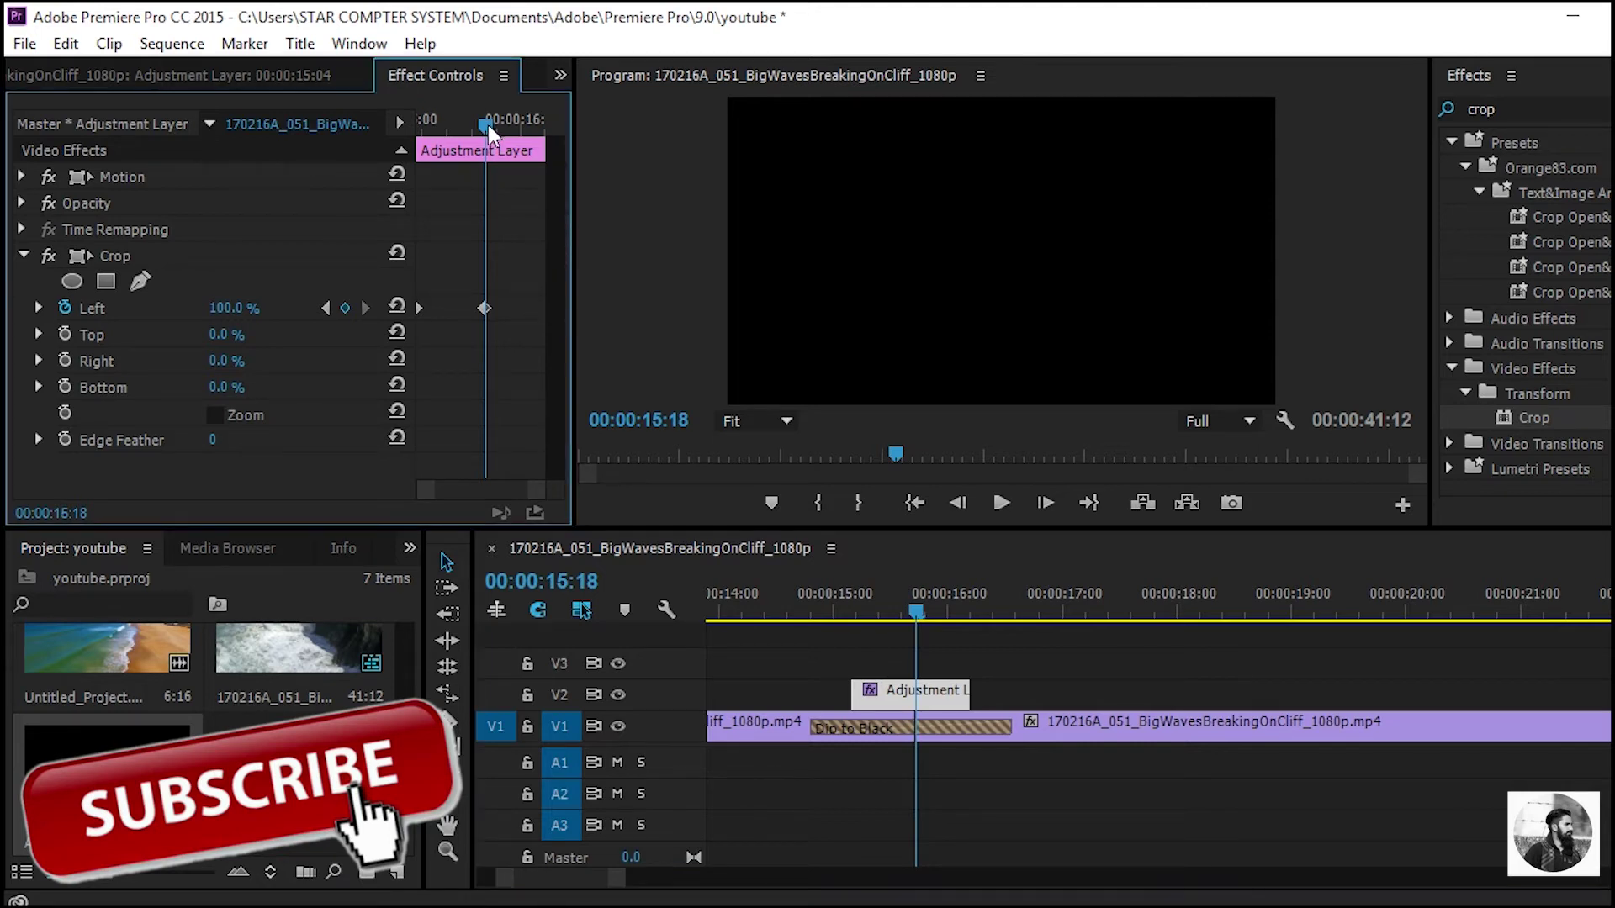
left_click(490, 127)
left_click(233, 308)
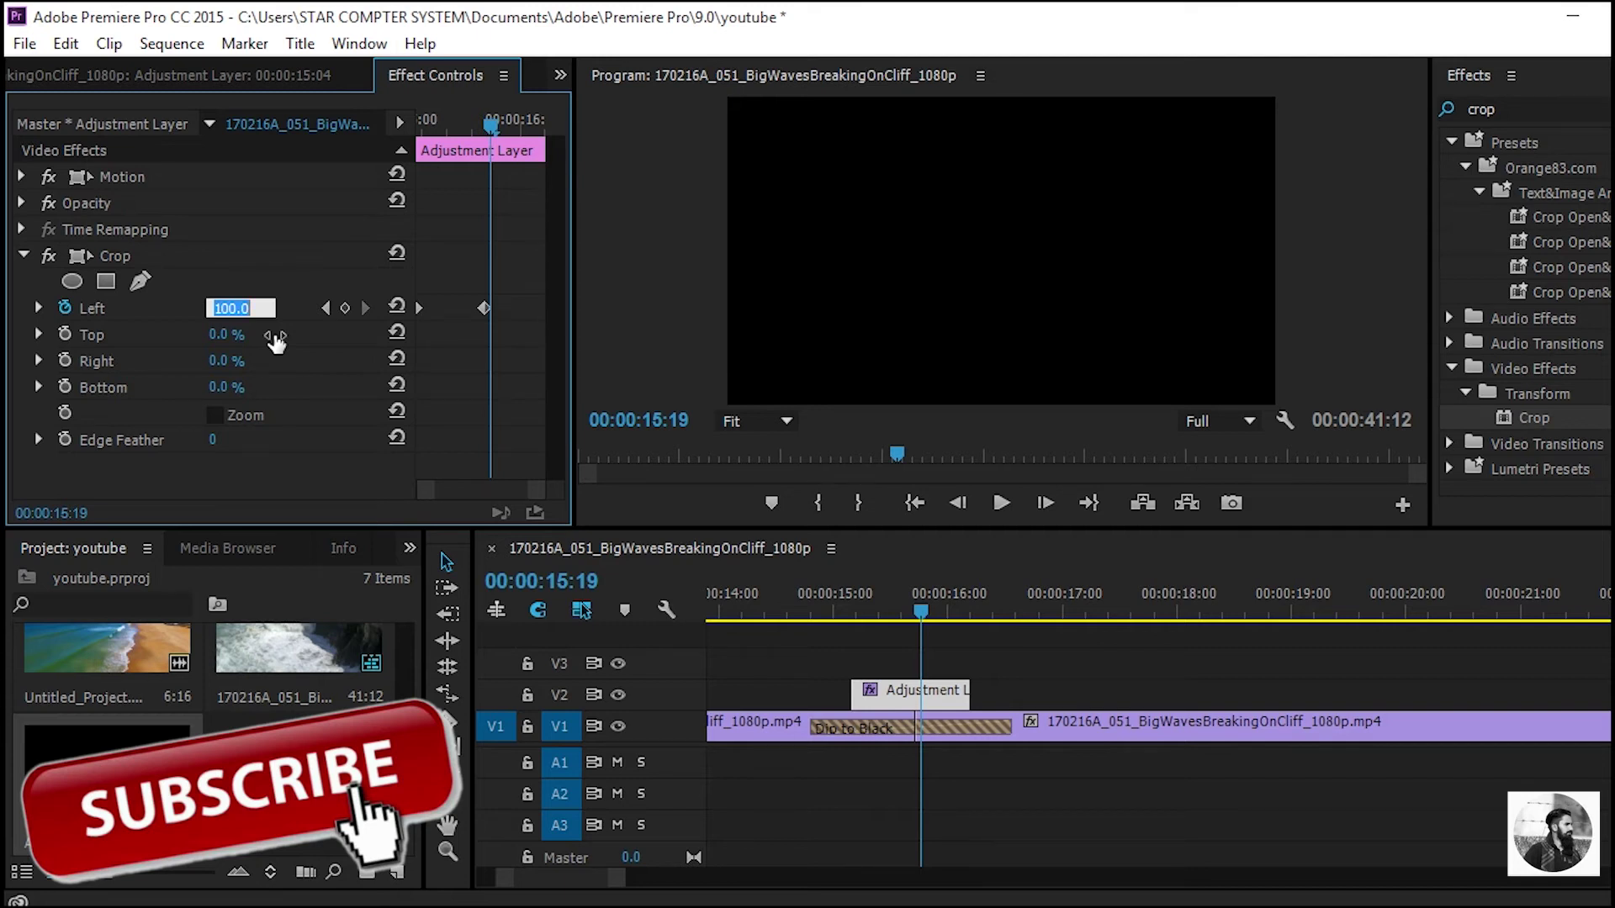
type("9")
key("BackSpace")
type("0")
key("Return")
key("Left")
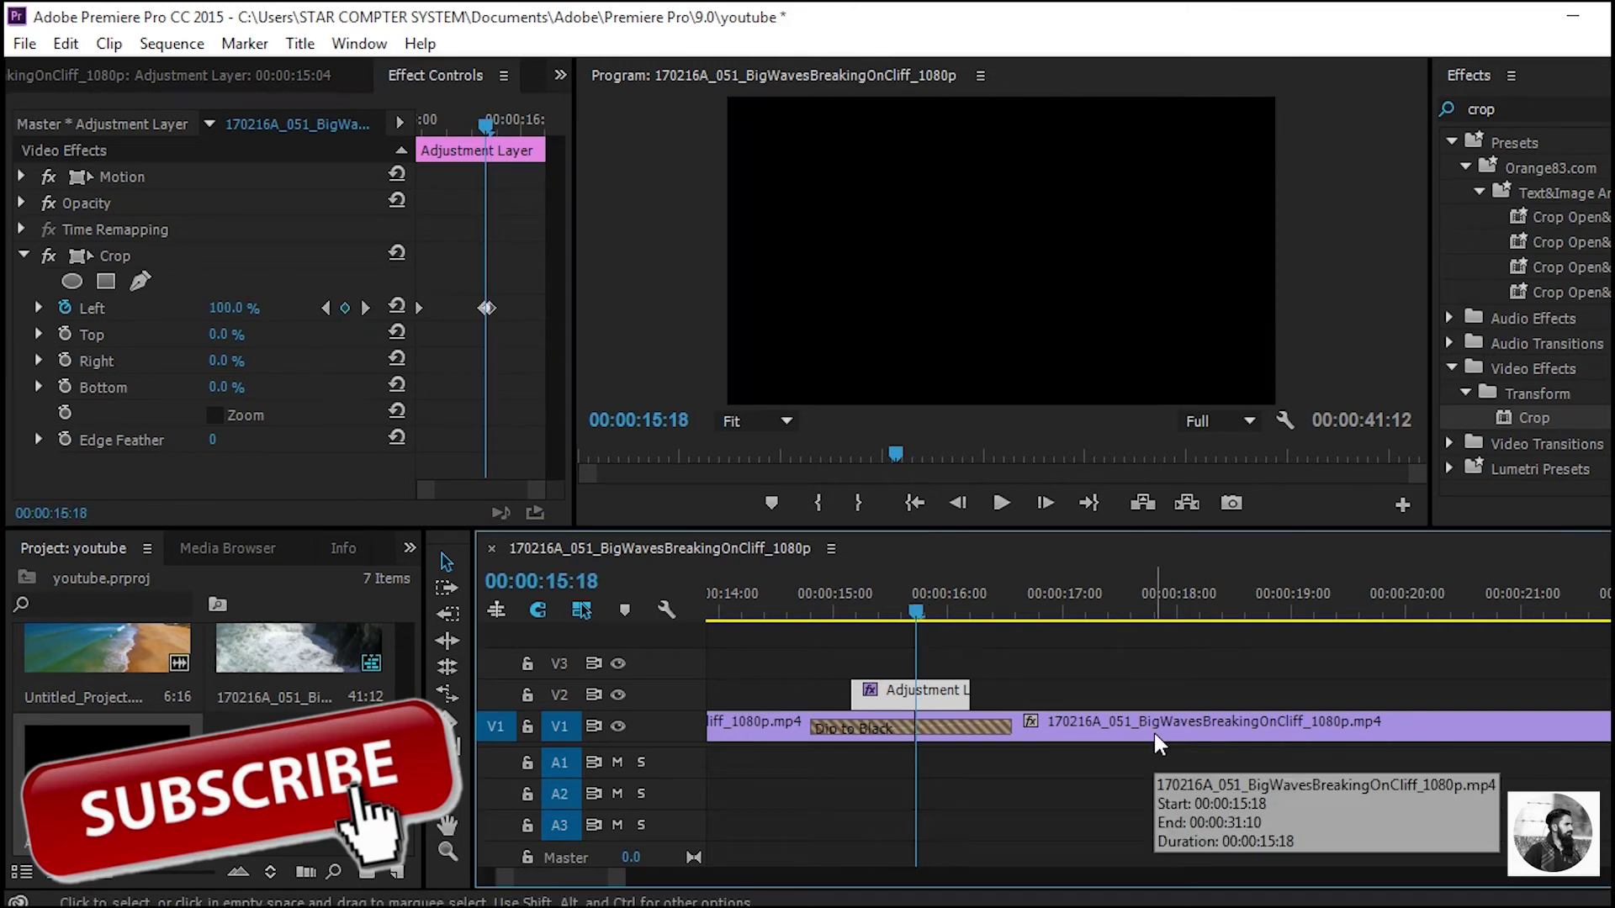
Step: Keyframe Crop Right to 100% at 15:19 and 0% at 16:04, then return to 15:04
left_click(66, 362)
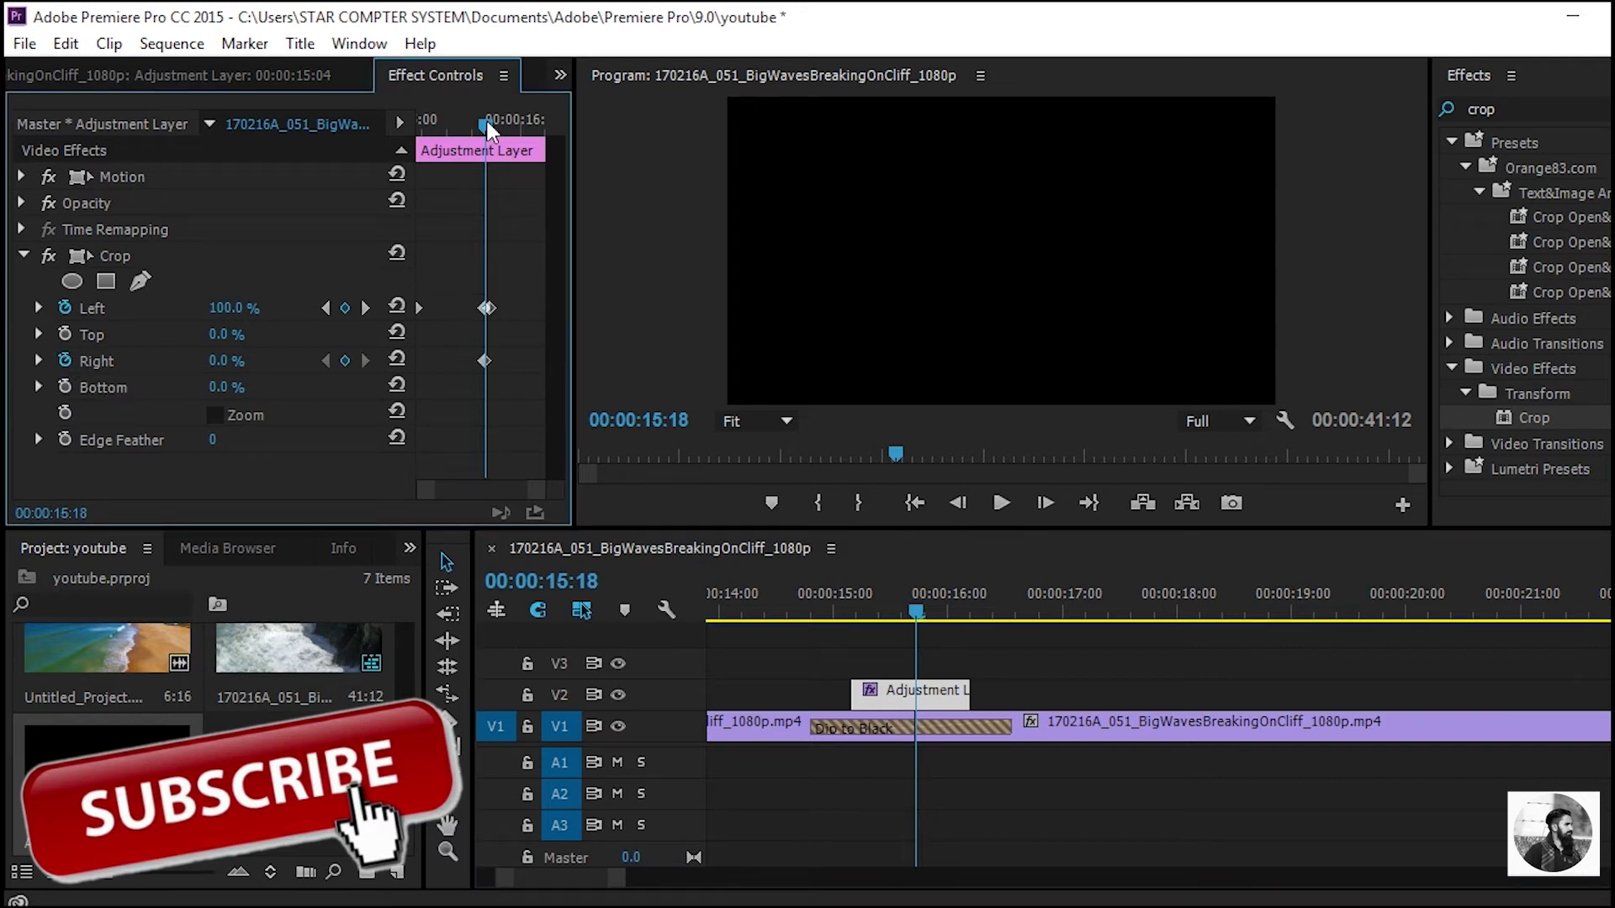
left_click_drag(488, 126, 493, 127)
left_click(225, 360)
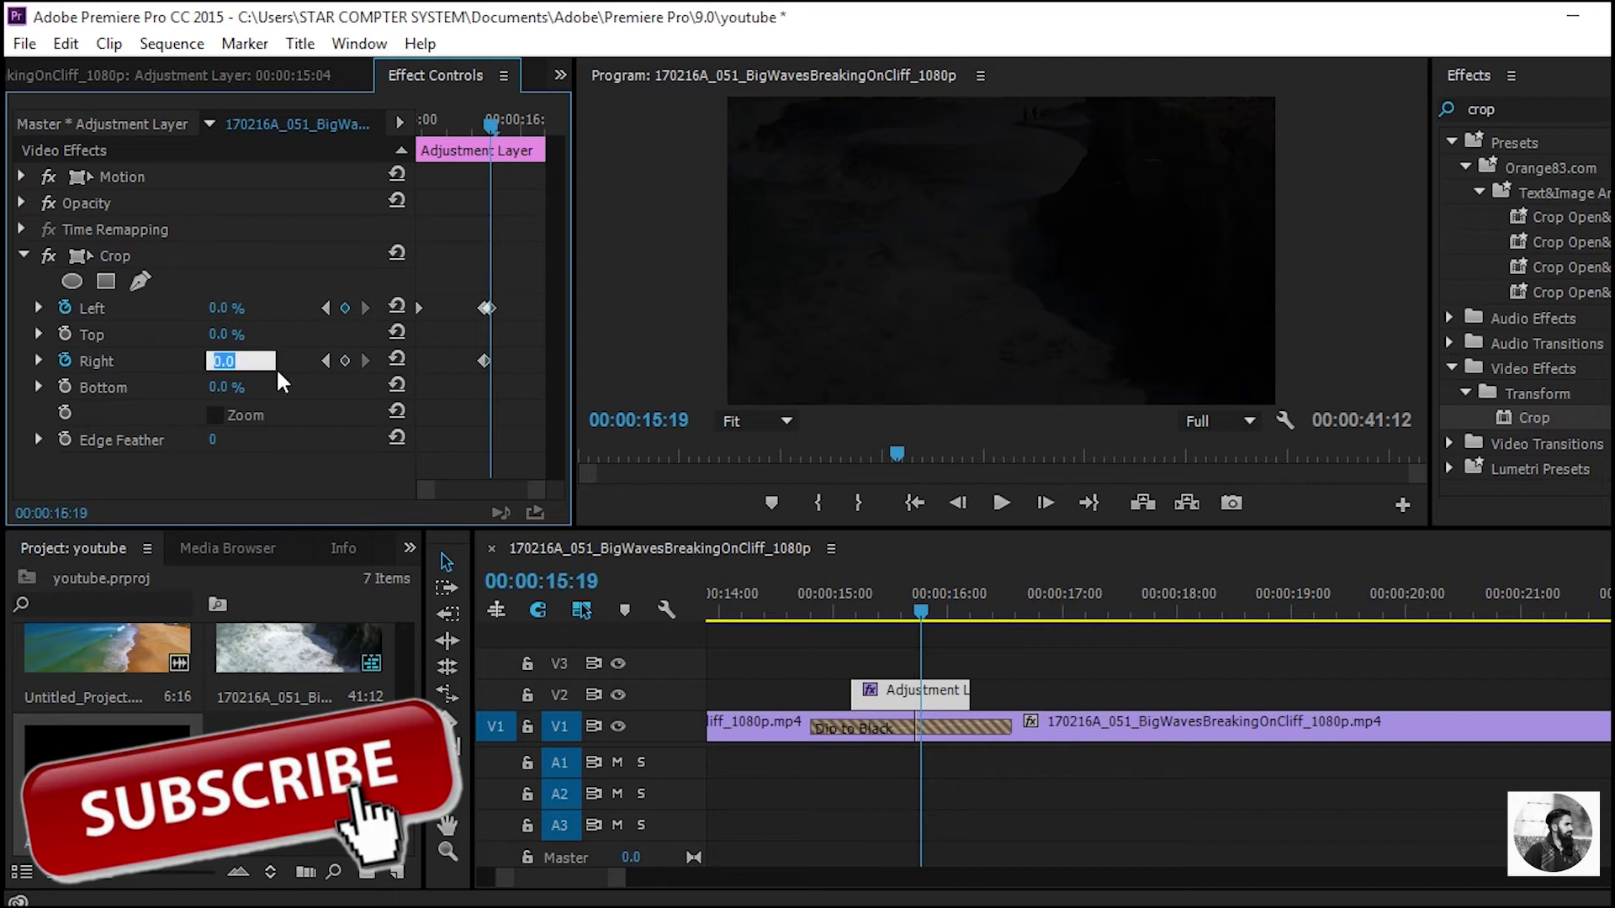
type("100")
key("Return")
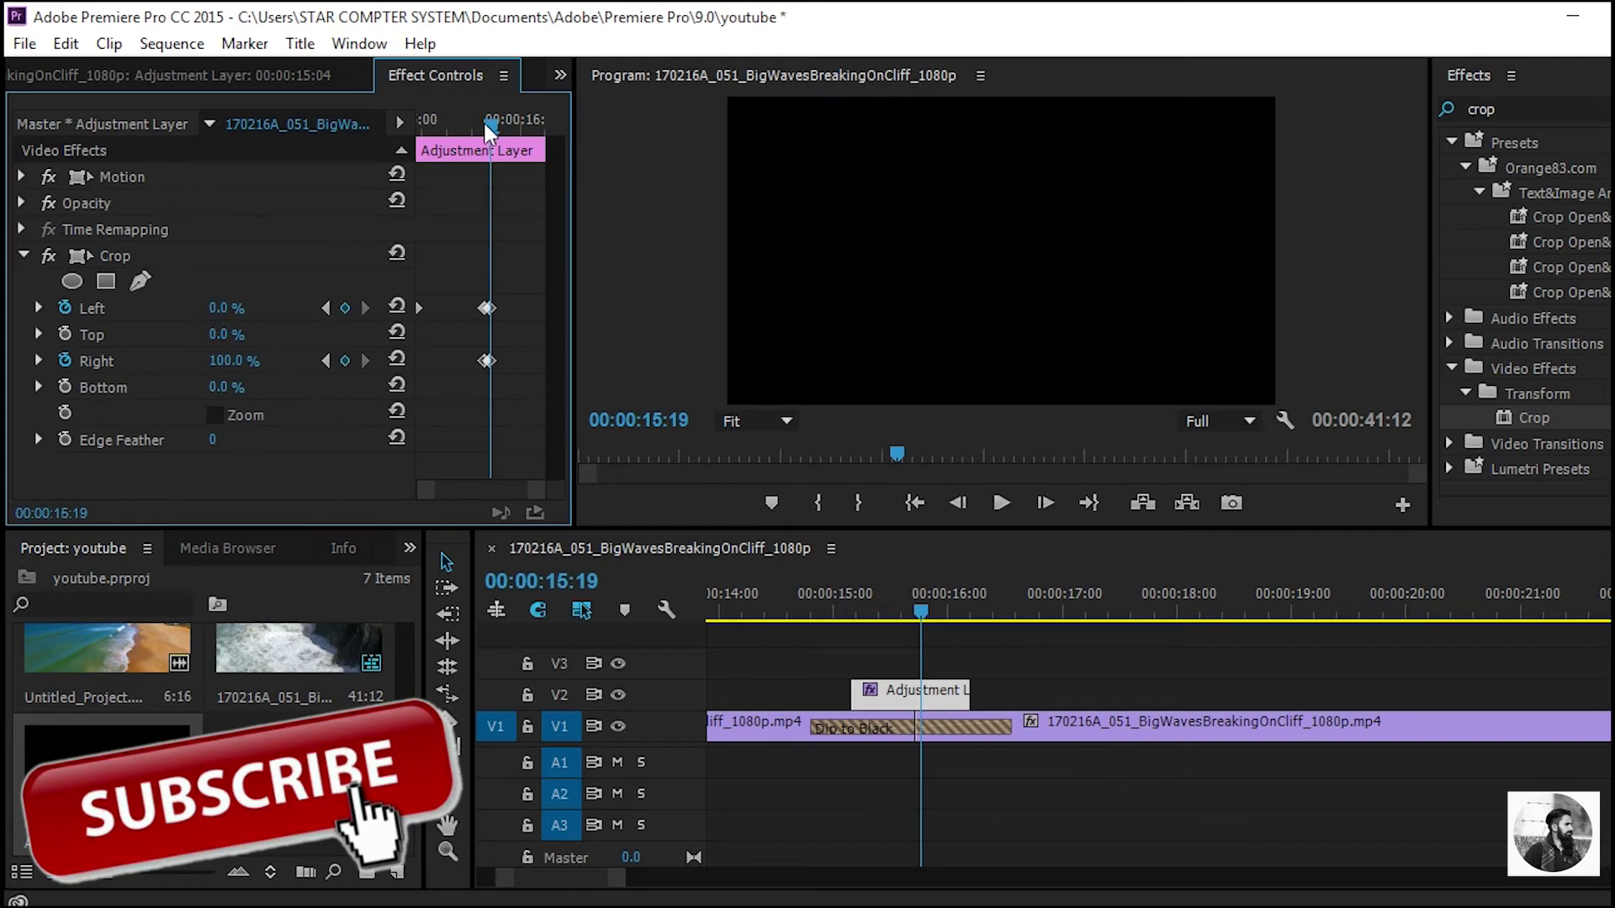
left_click_drag(490, 126, 536, 124)
left_click(240, 358)
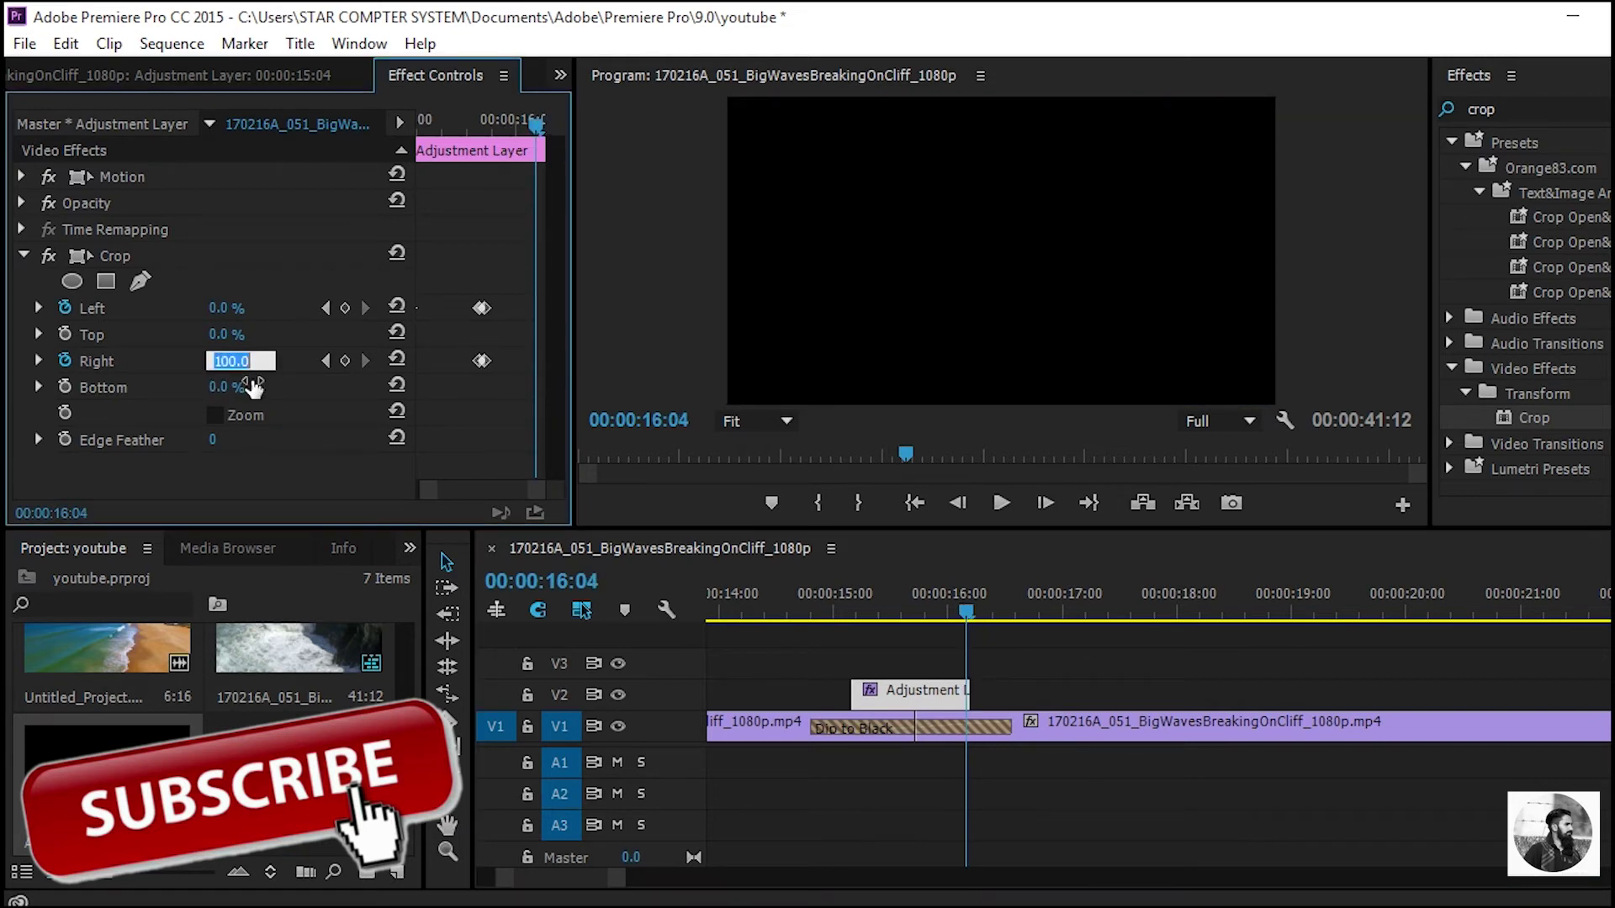
type("0")
left_click(681, 338)
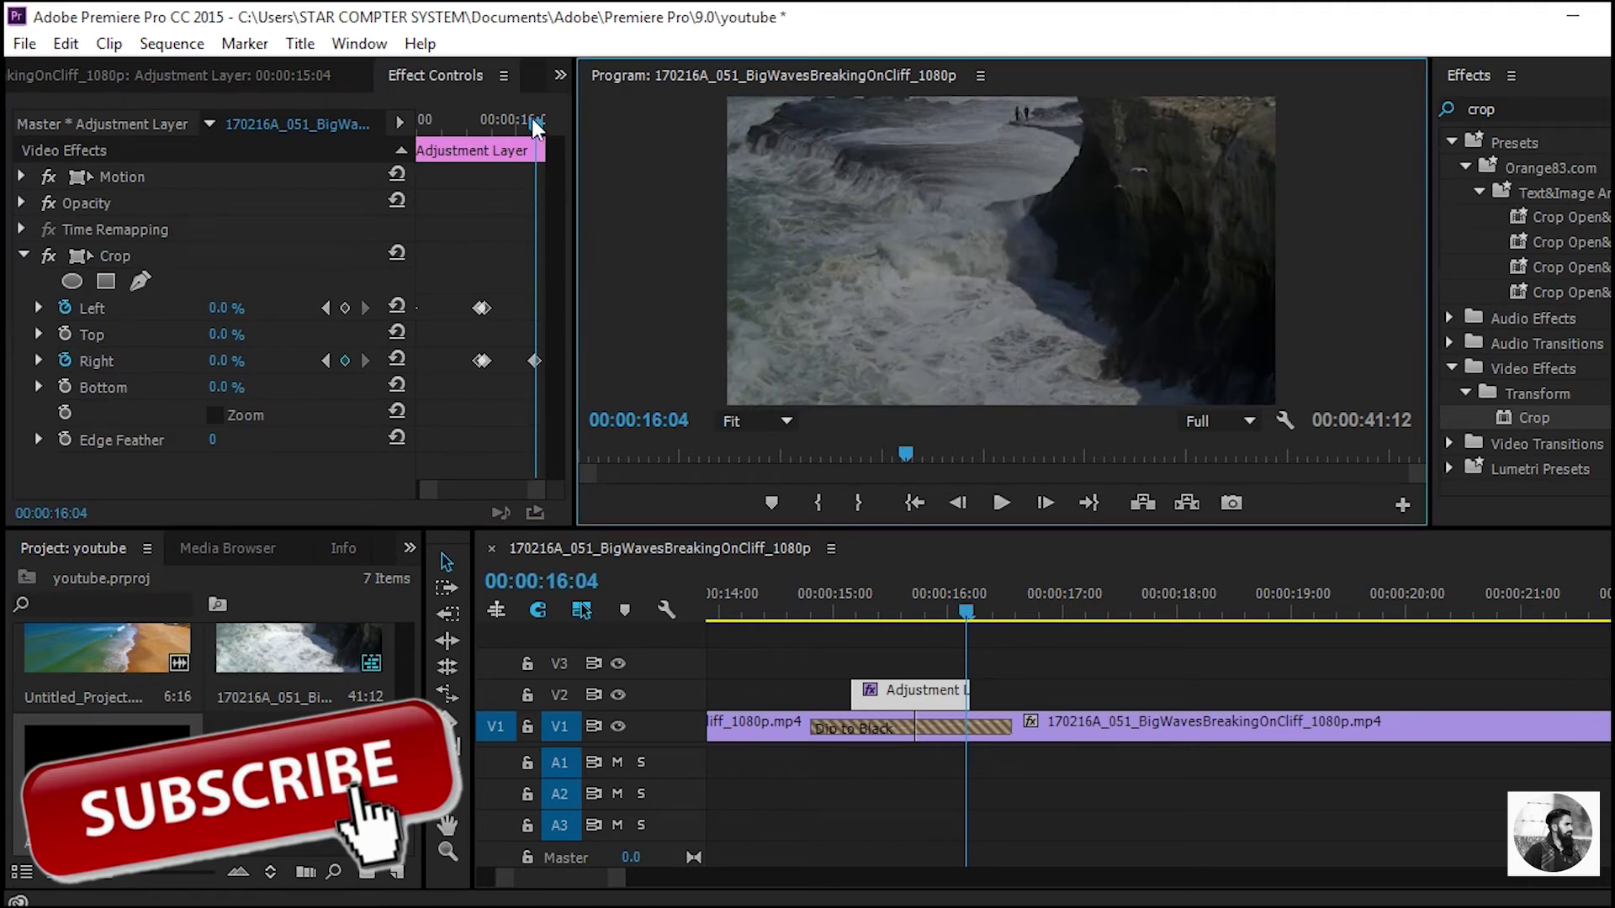
left_click_drag(534, 126, 419, 123)
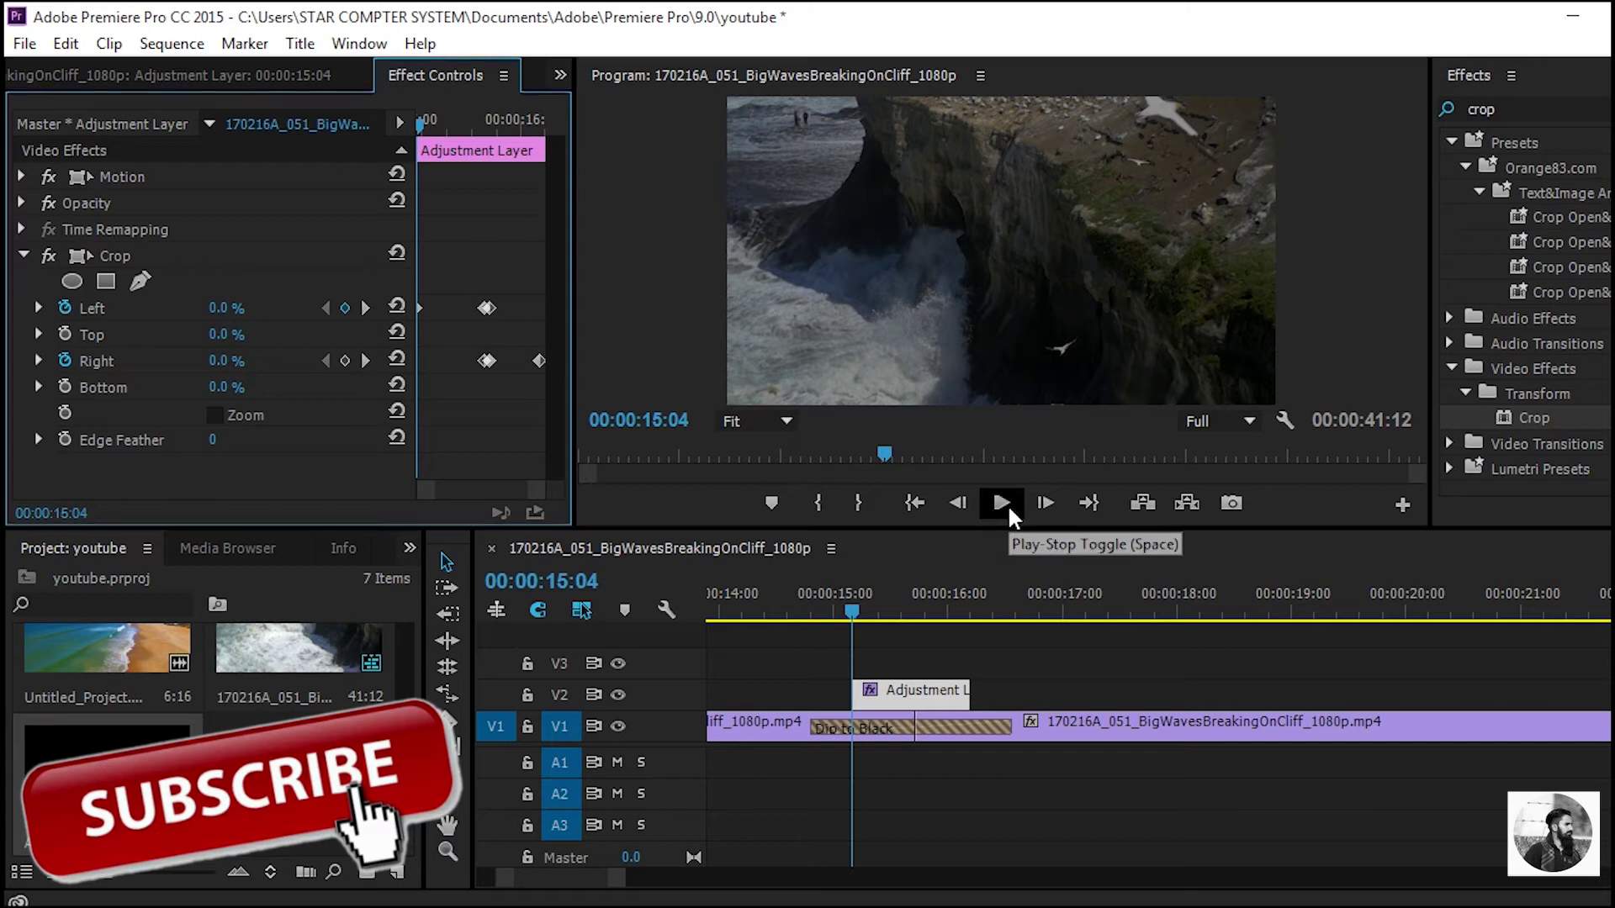
Step: Preview the wipe, raise Crop Edge Feather to 286, and scrub back to check the softened edge
left_click(1009, 511)
left_click(1003, 504)
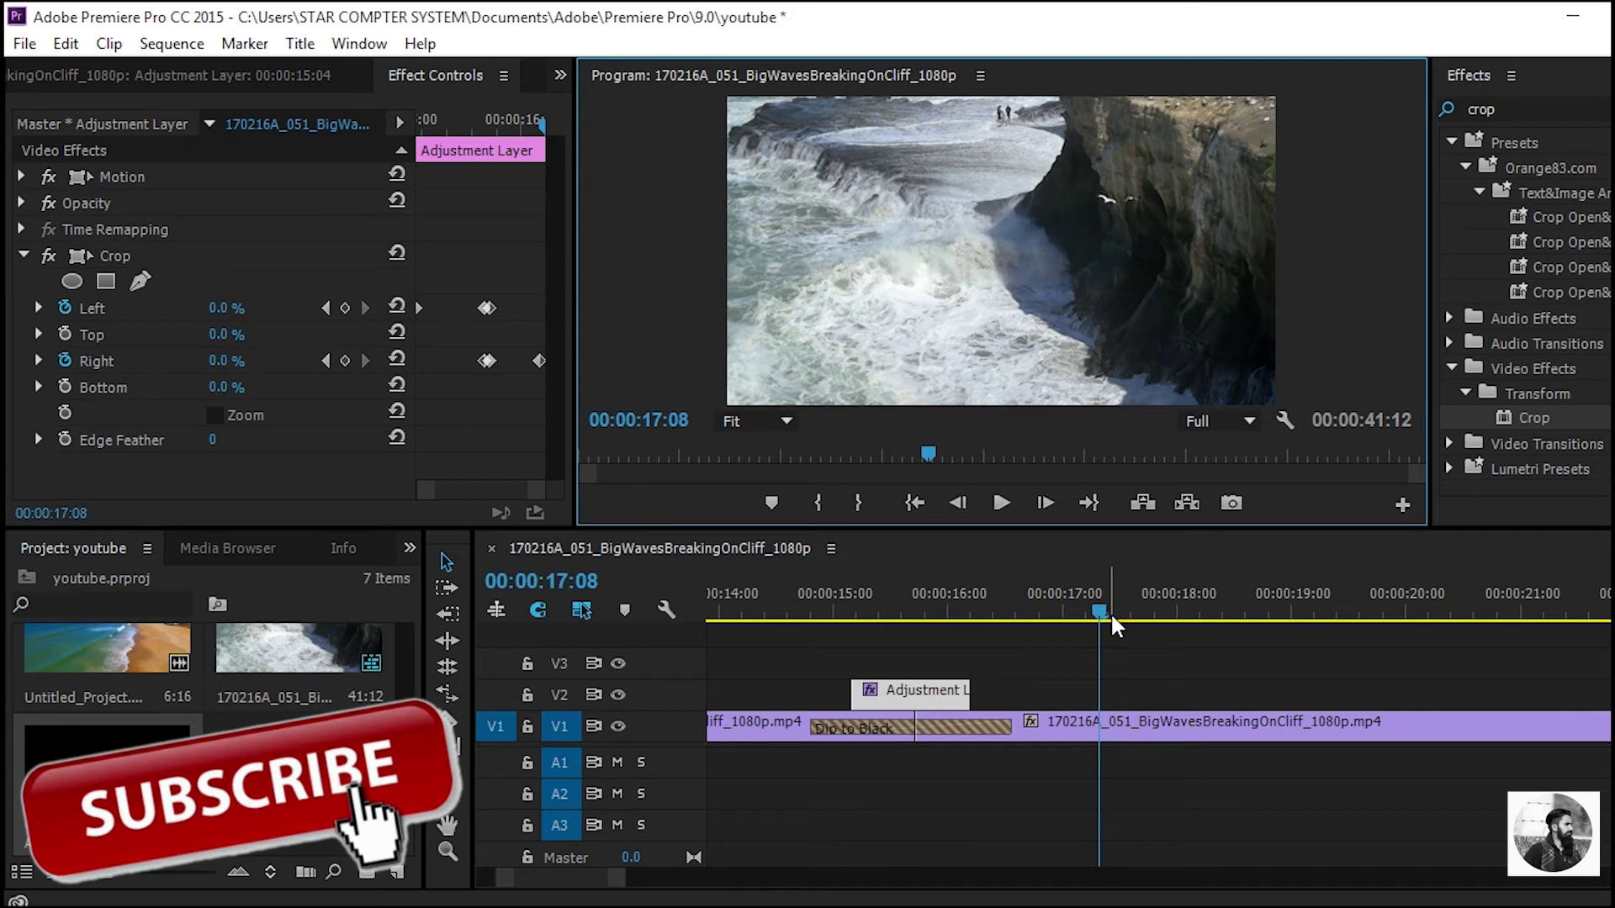
left_click(223, 446)
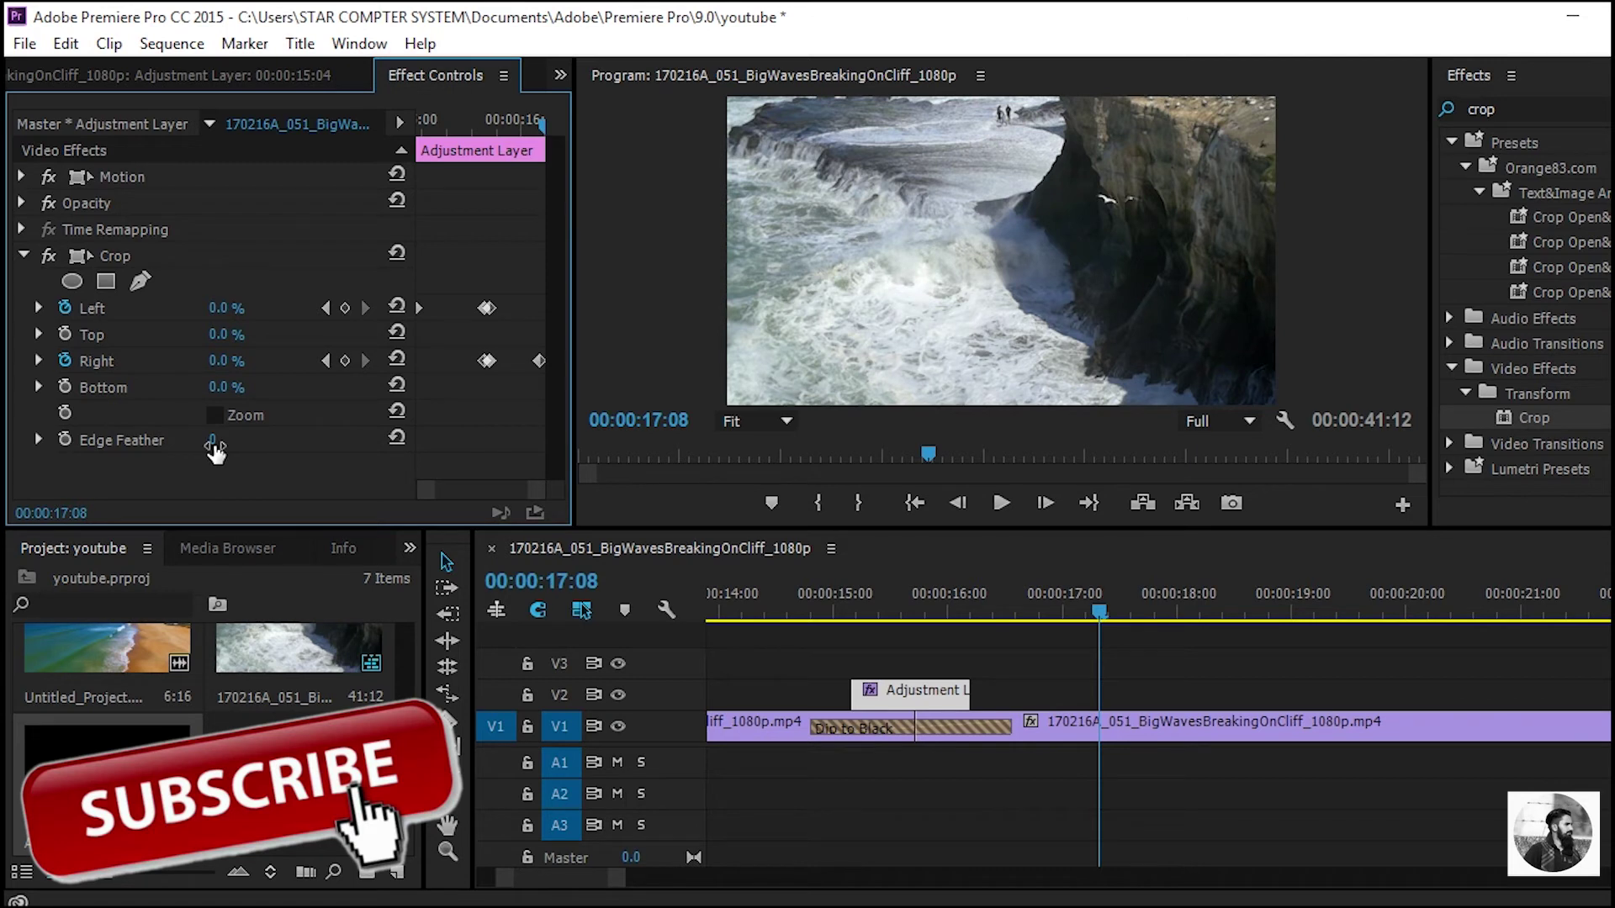
left_click(215, 444)
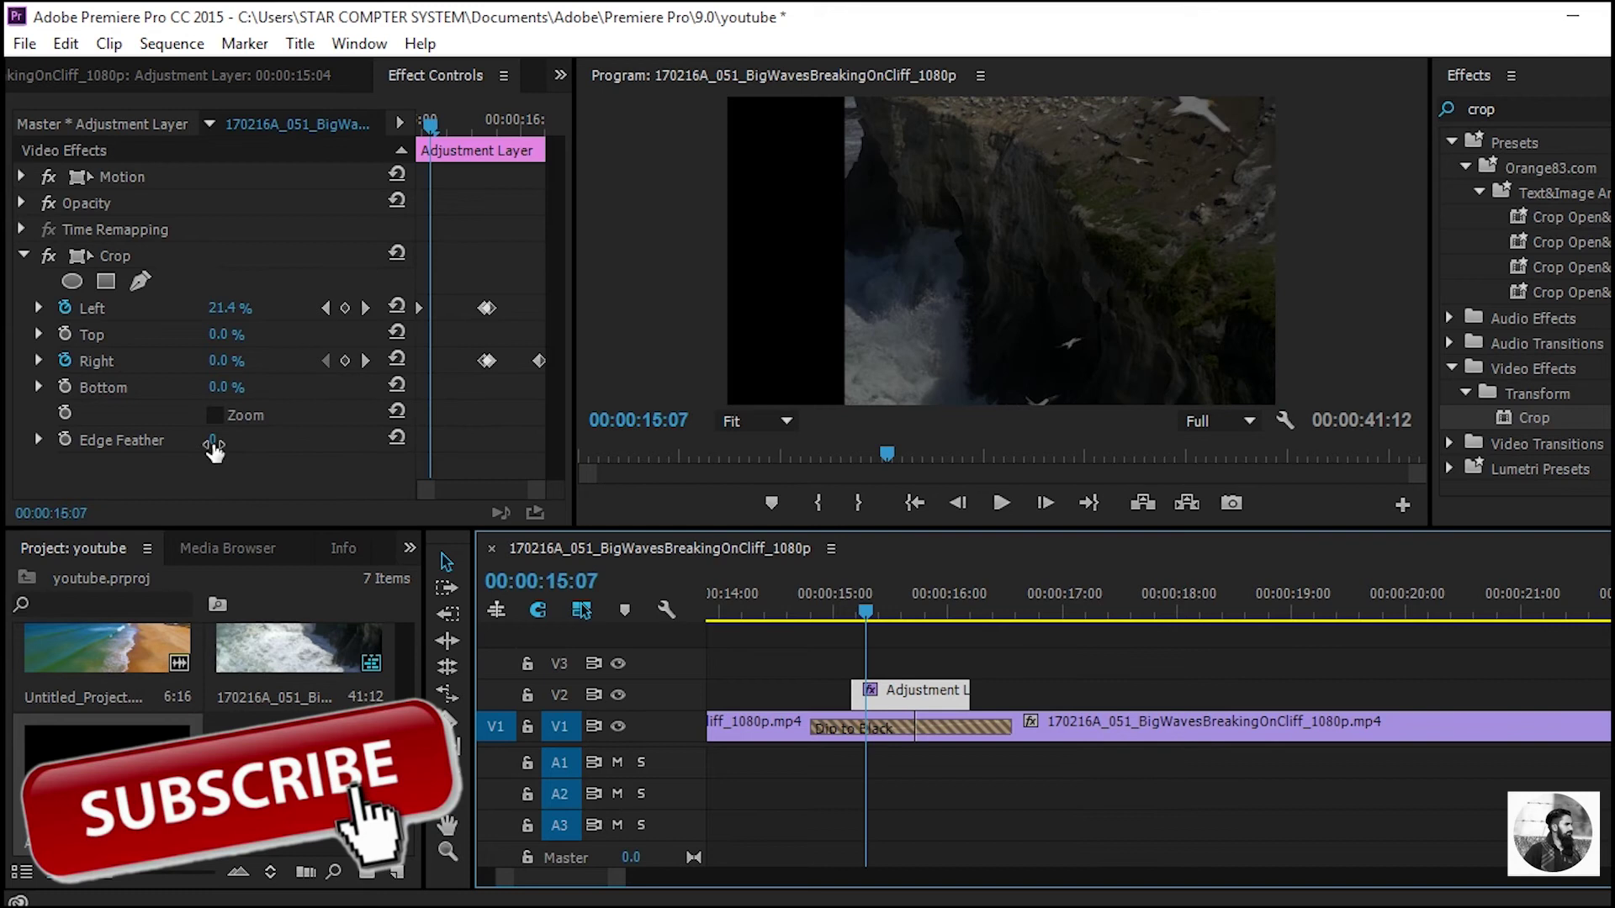
left_click_drag(212, 439, 464, 439)
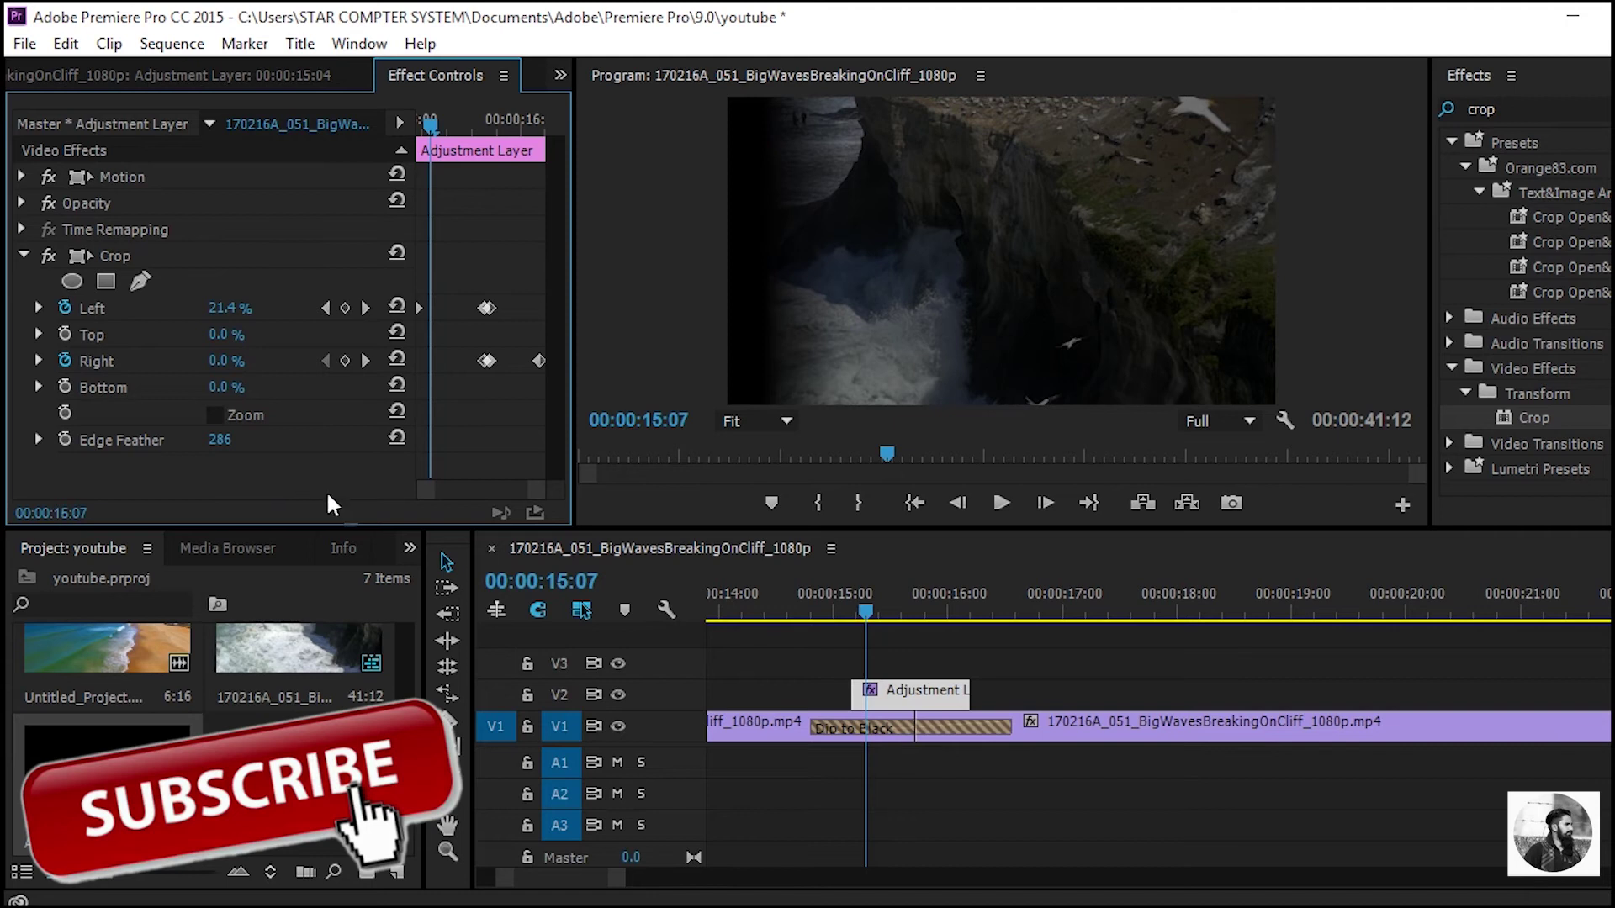
left_click_drag(839, 618, 975, 626)
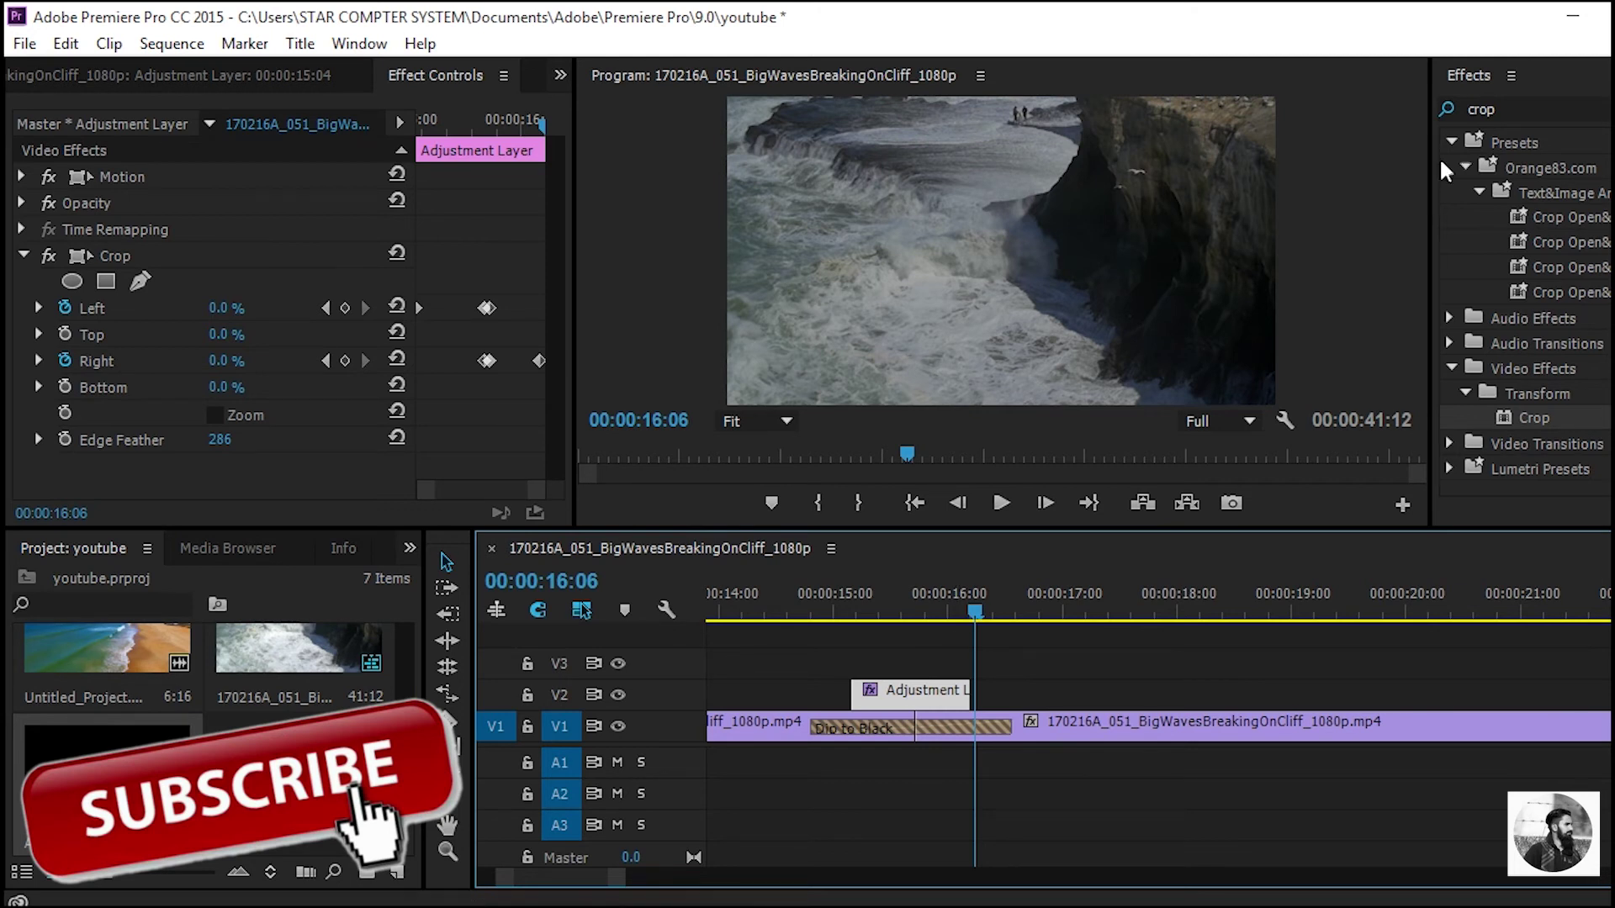
Step: Search Effects for 'rgb' and apply Color Balance (RGB) to the adjustment layer
left_click(1515, 109)
double_click(1515, 110)
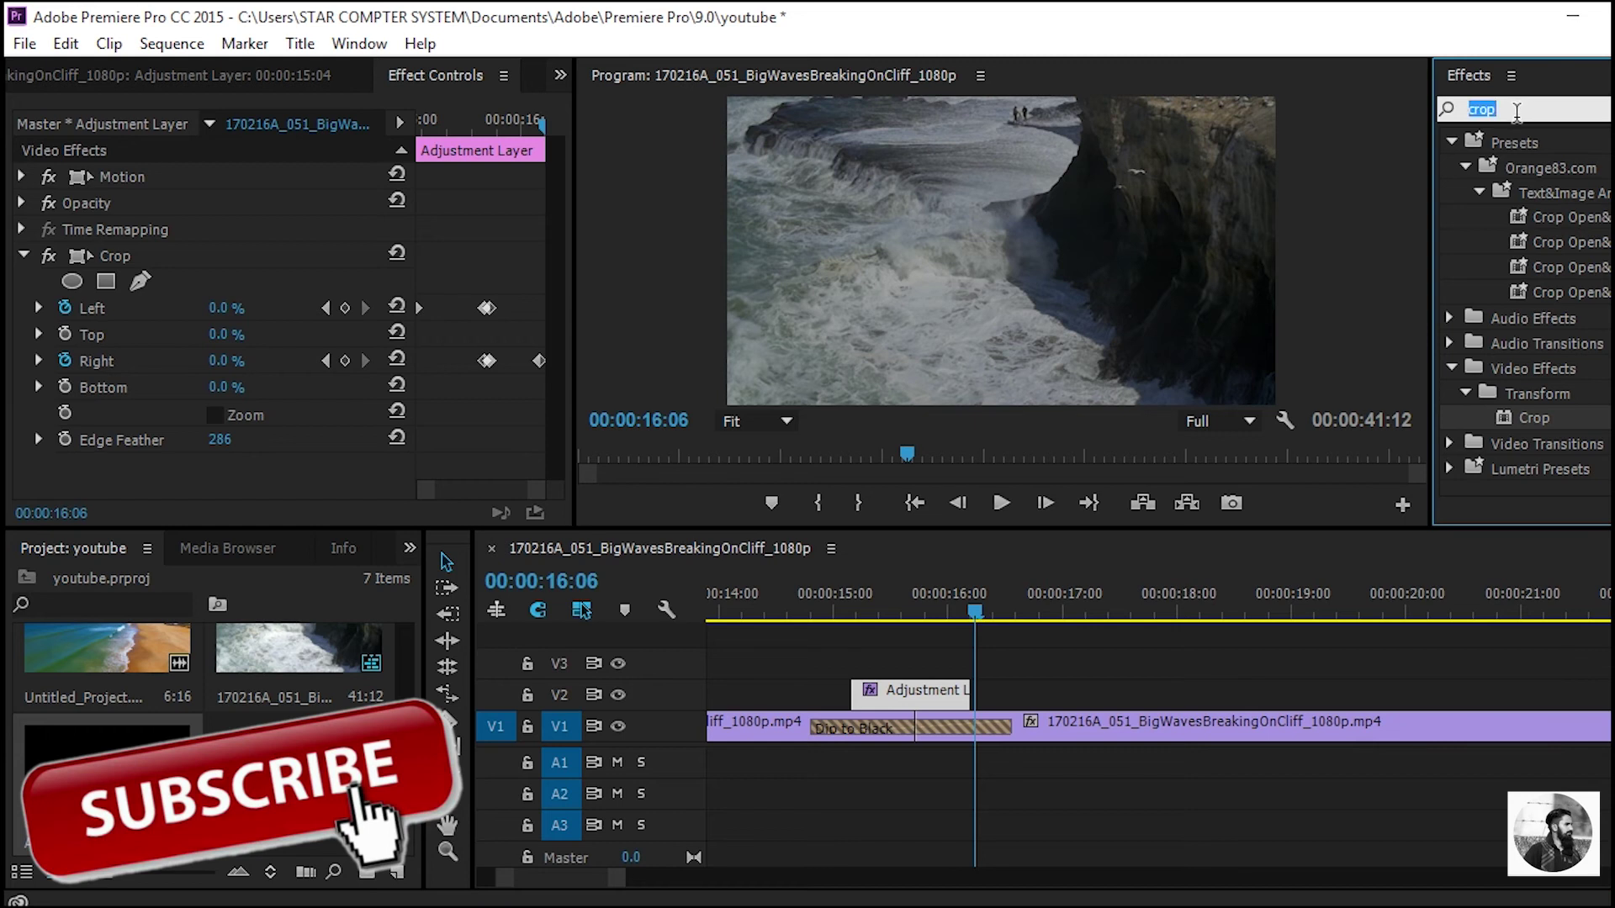
type("rgb")
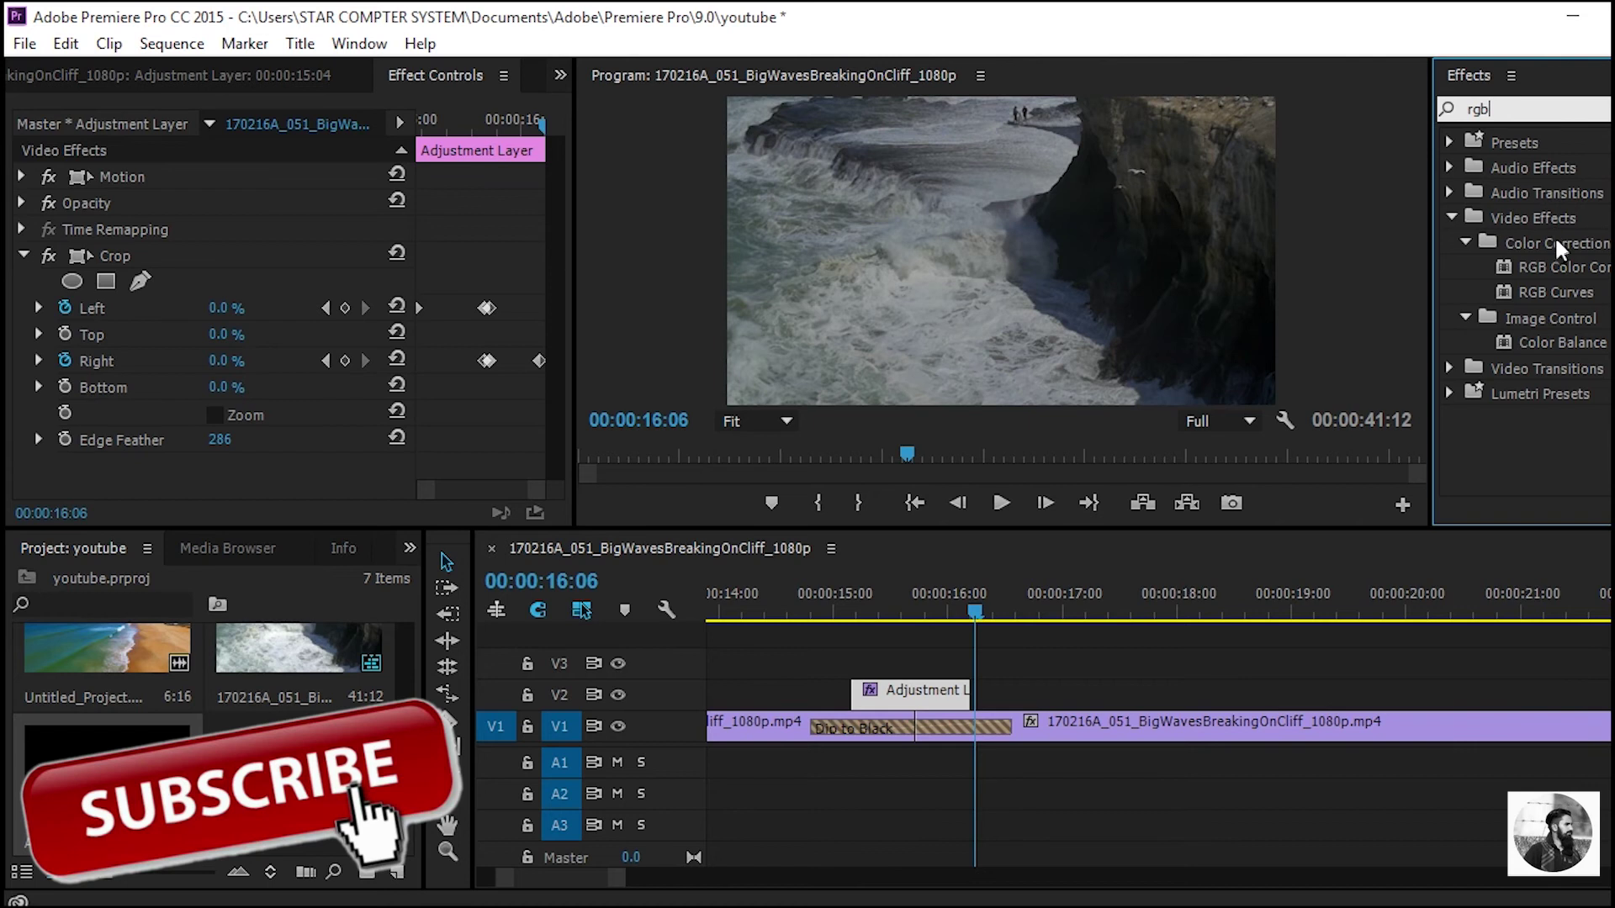
left_click(1554, 324)
left_click(1563, 344)
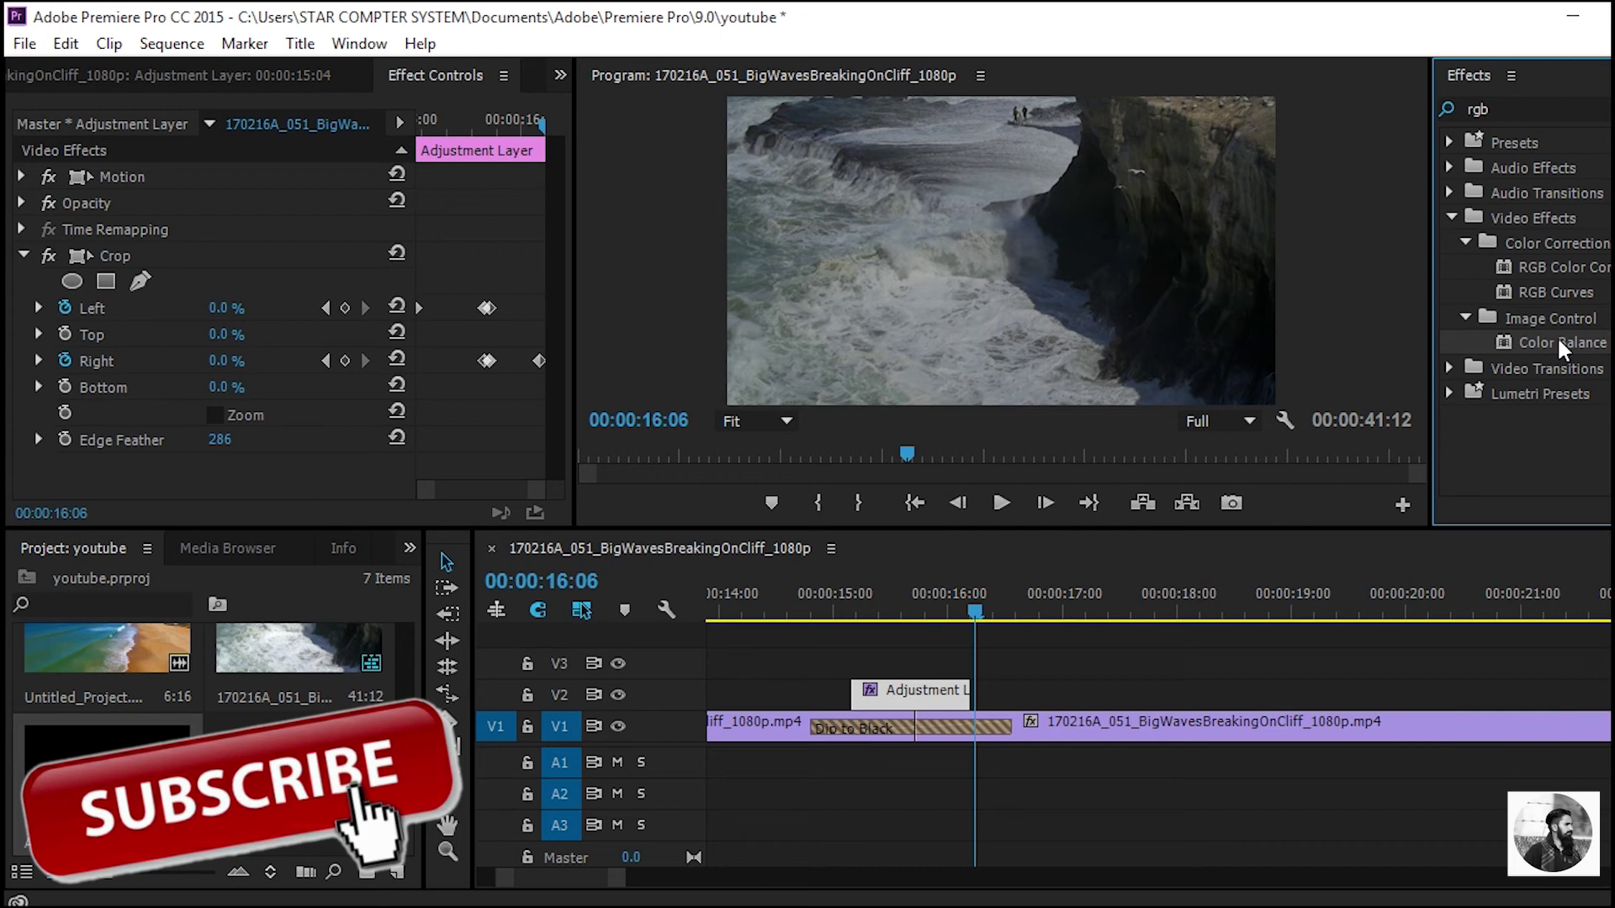
left_click_drag(1561, 349, 936, 690)
left_click(906, 594)
scroll(175, 351, "down", 2)
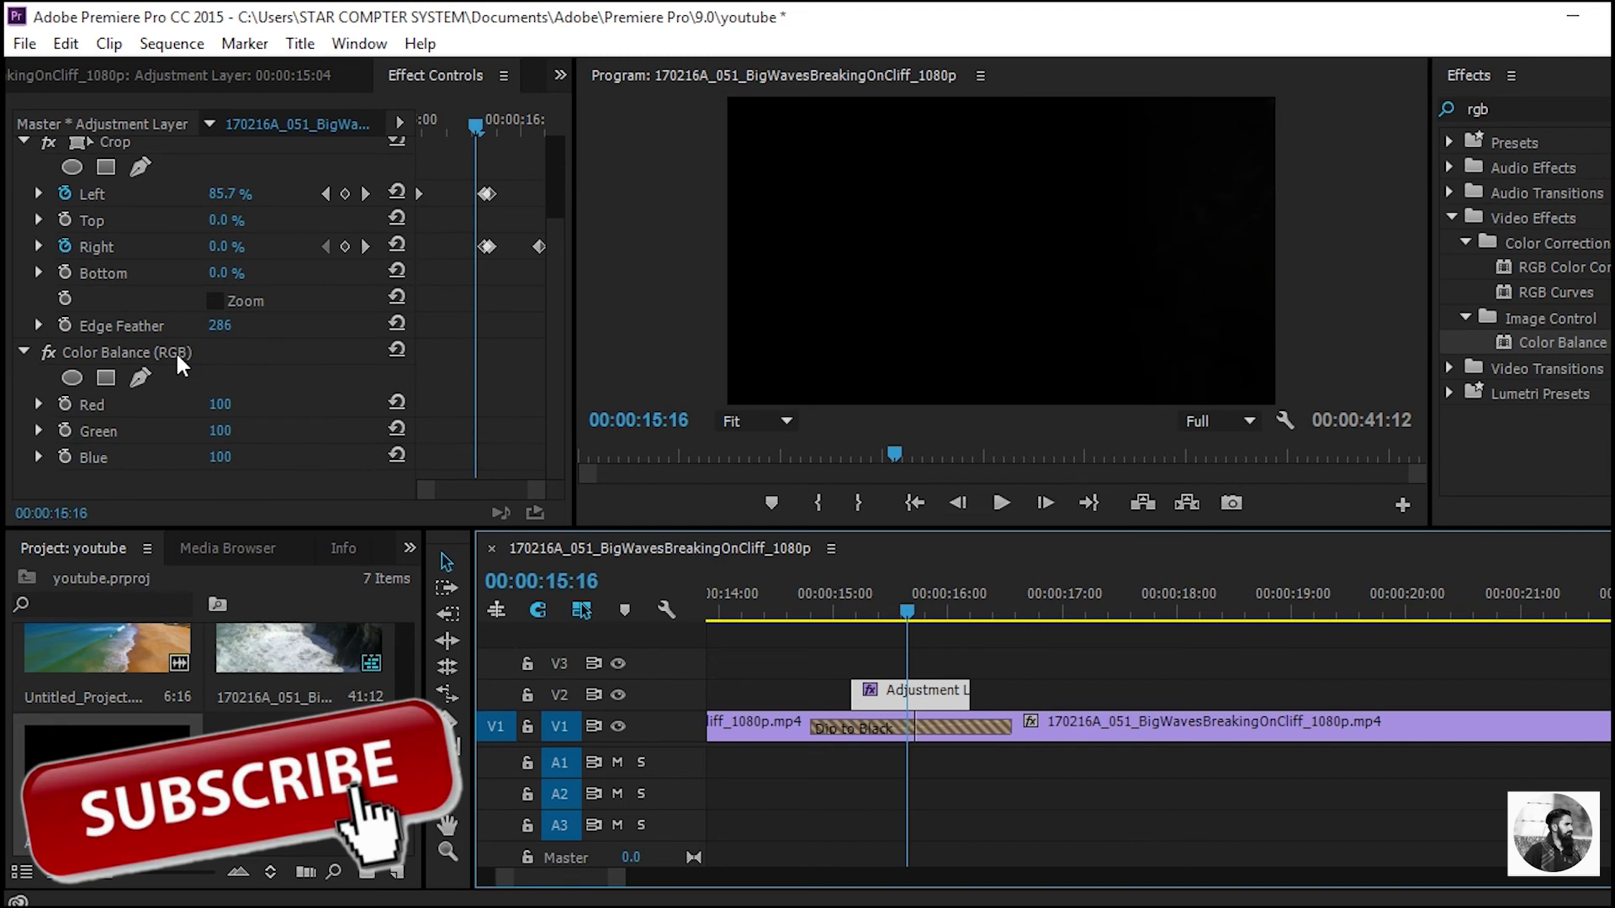
Step: Start Red keyframes at the layer's start and set Red to 0 at 15:18
key("Up")
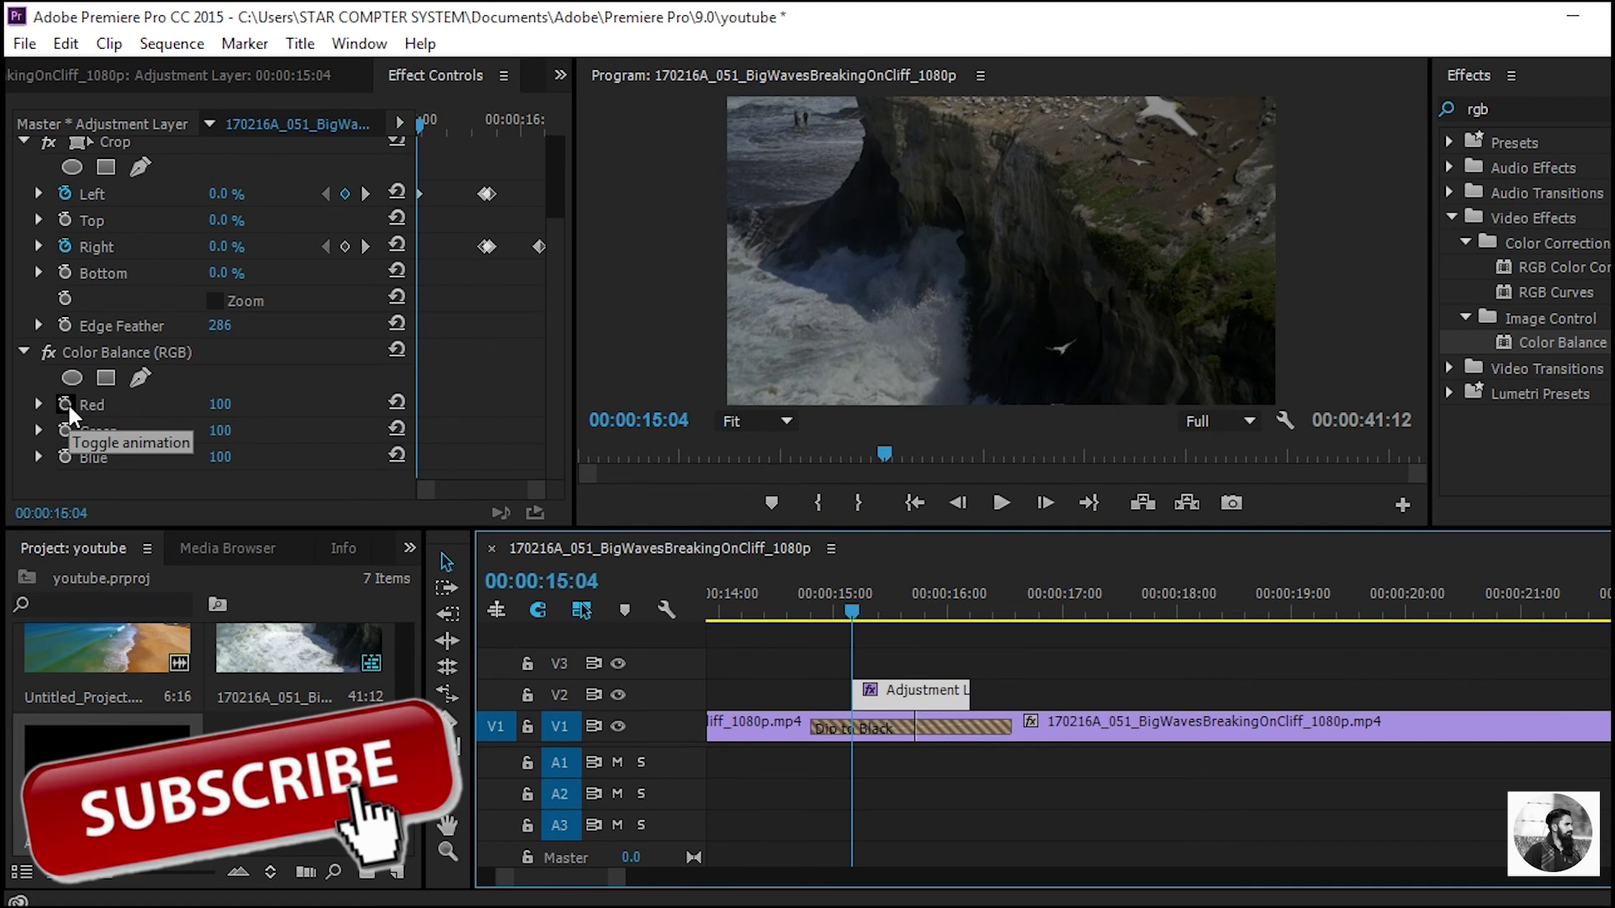
left_click(67, 402)
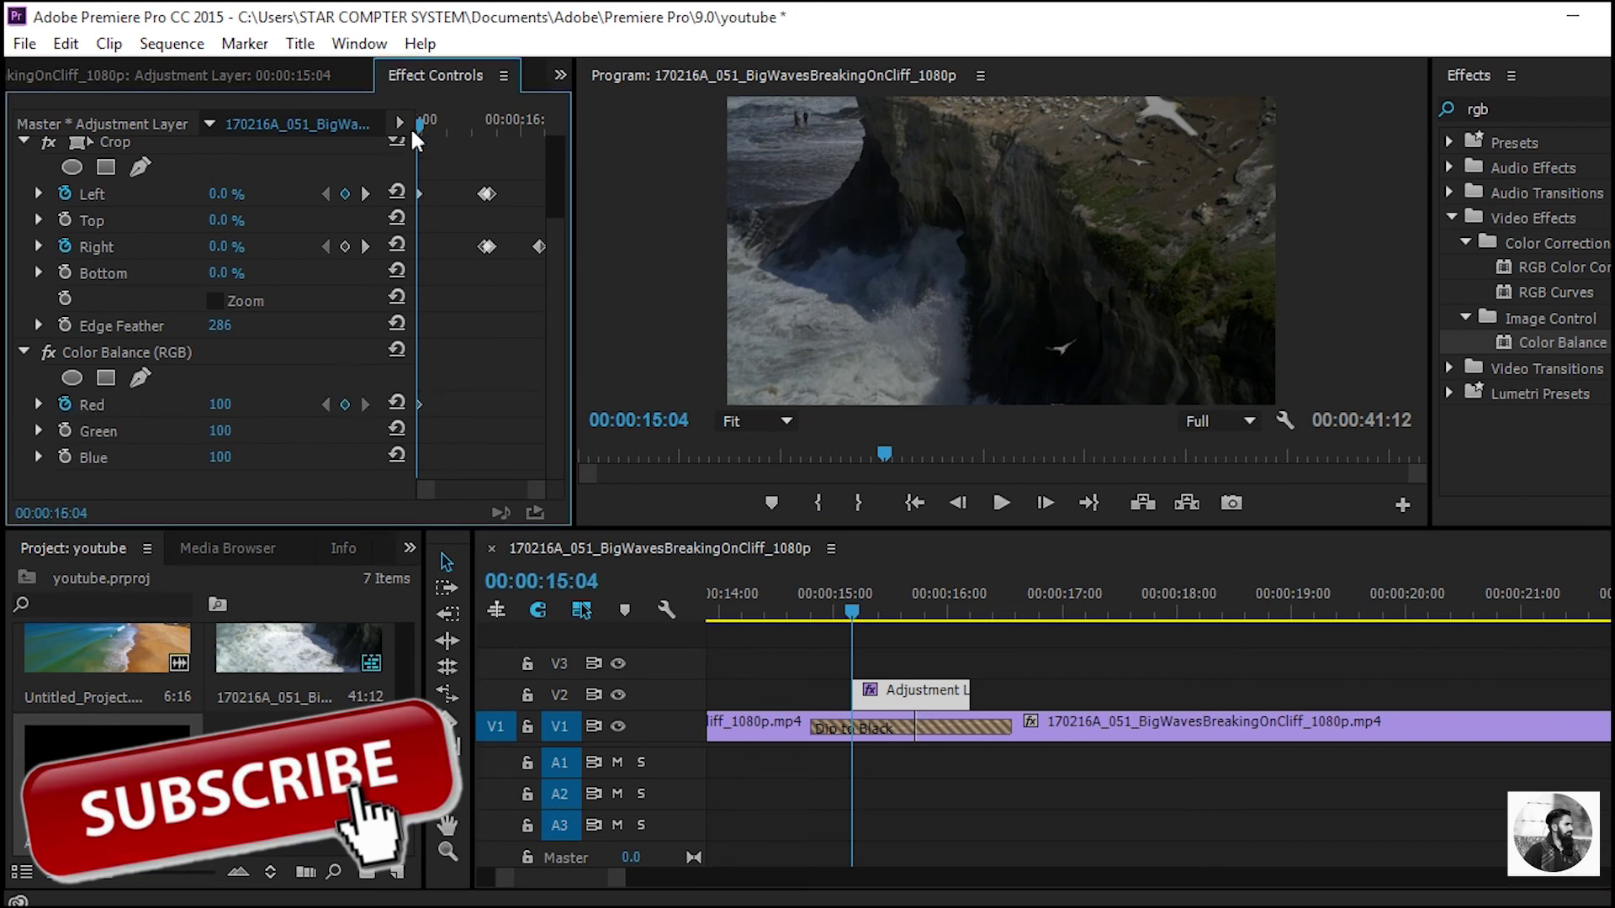
left_click_drag(412, 123, 484, 131)
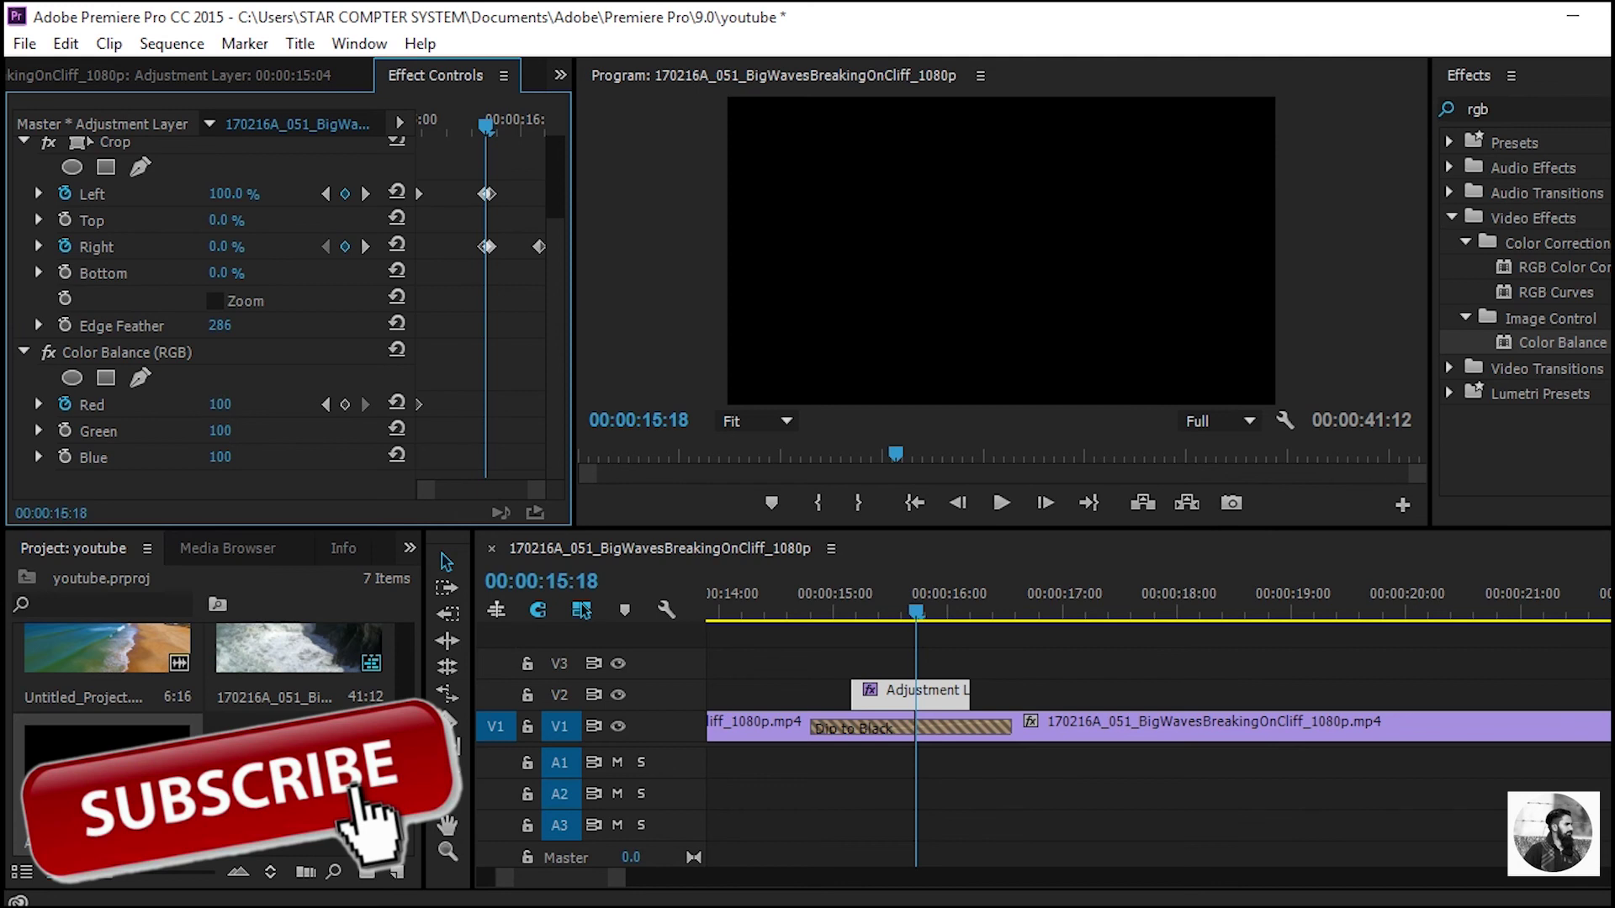
left_click(220, 404)
type("0")
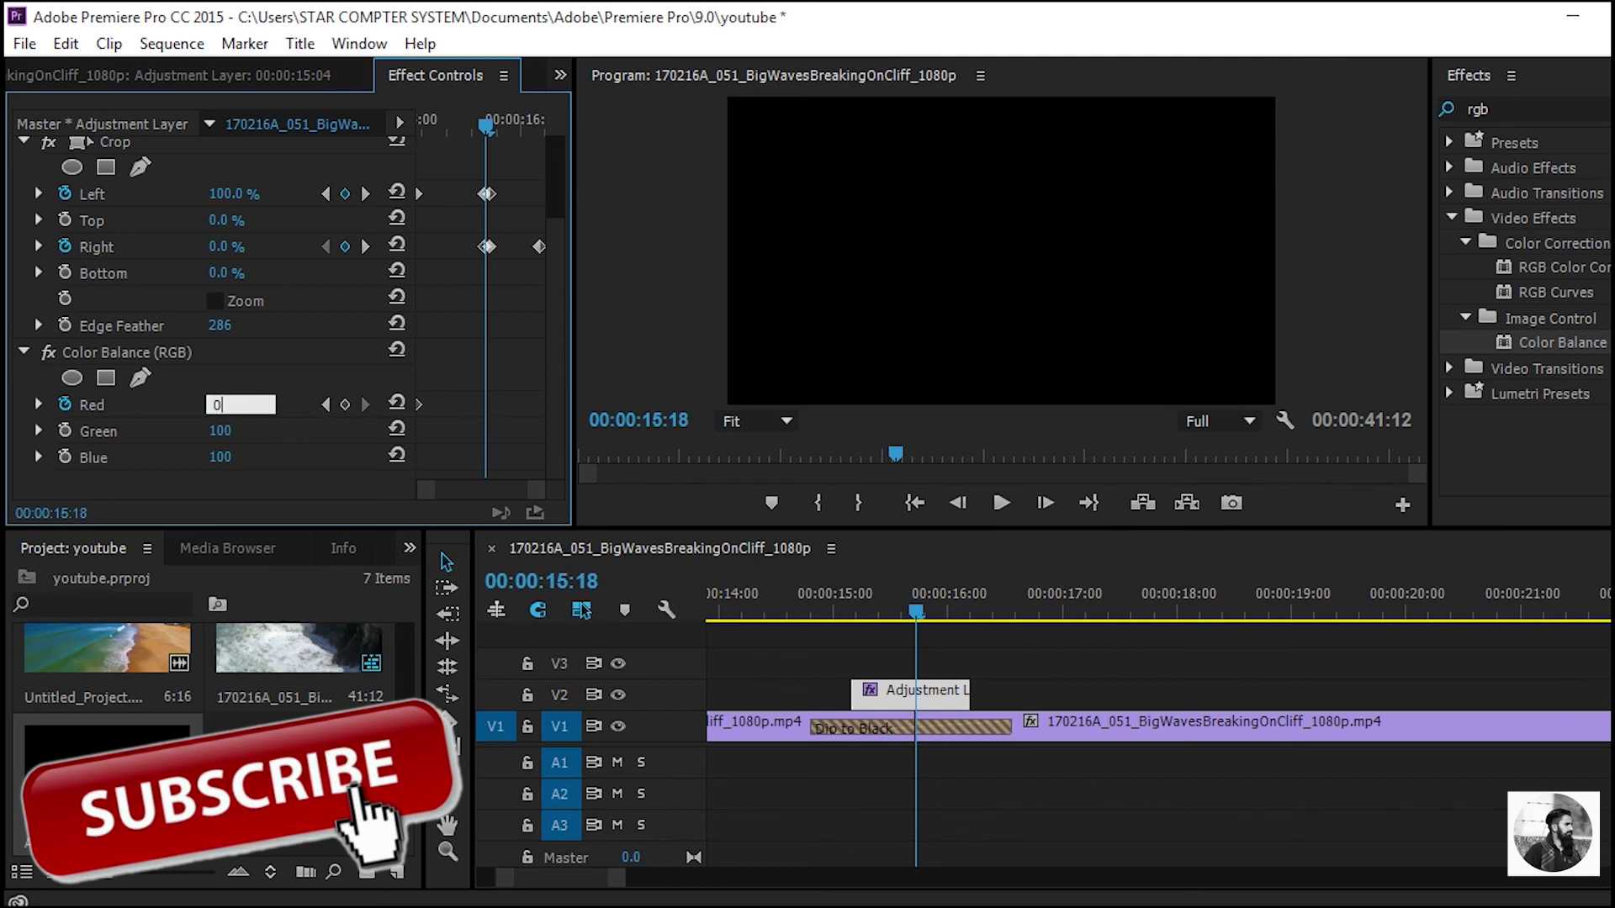
key("Return")
Step: Set Red back to 100 at 16:04 and scrub through to preview the teal shift
left_click_drag(488, 122, 552, 126)
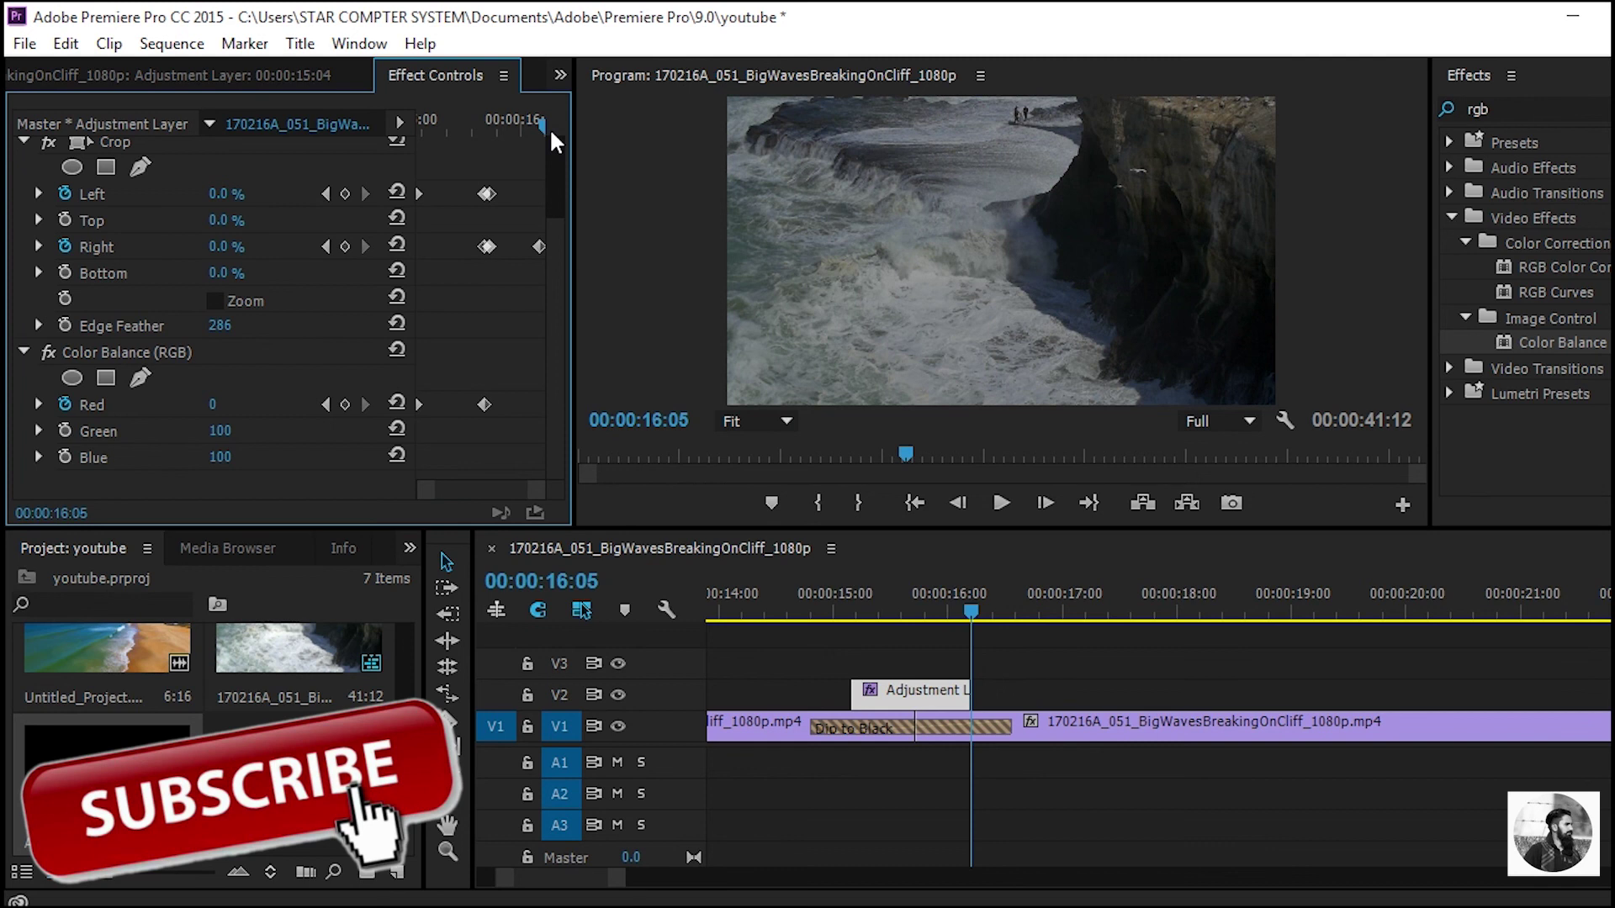
key("Left")
left_click(215, 406)
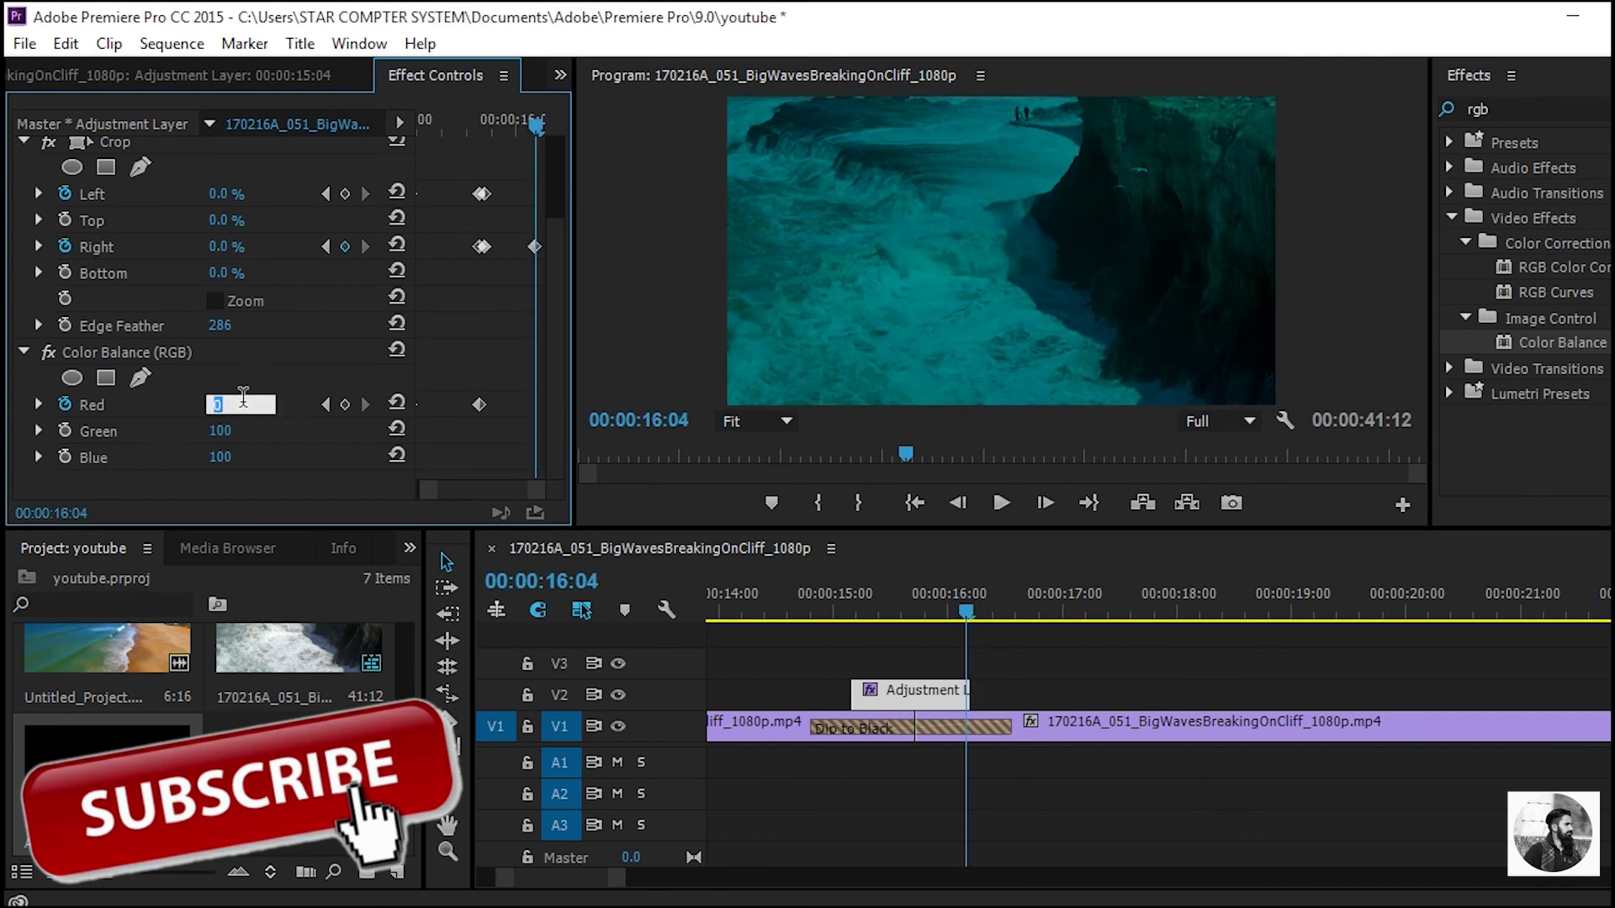
type("100")
key("Return")
left_click_drag(849, 602, 950, 644)
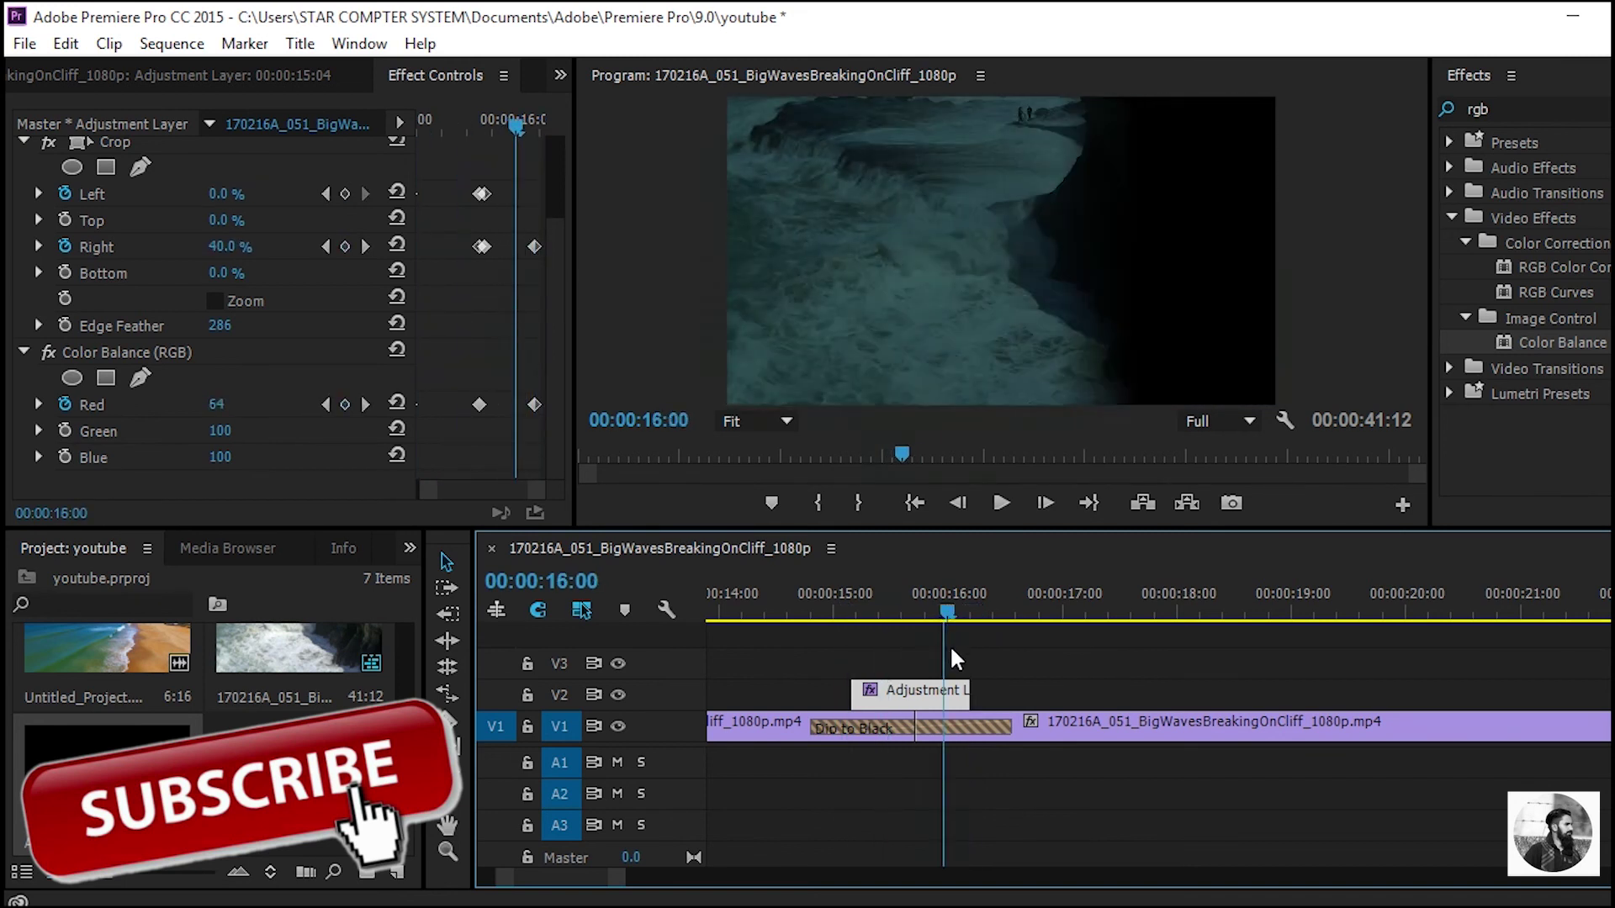